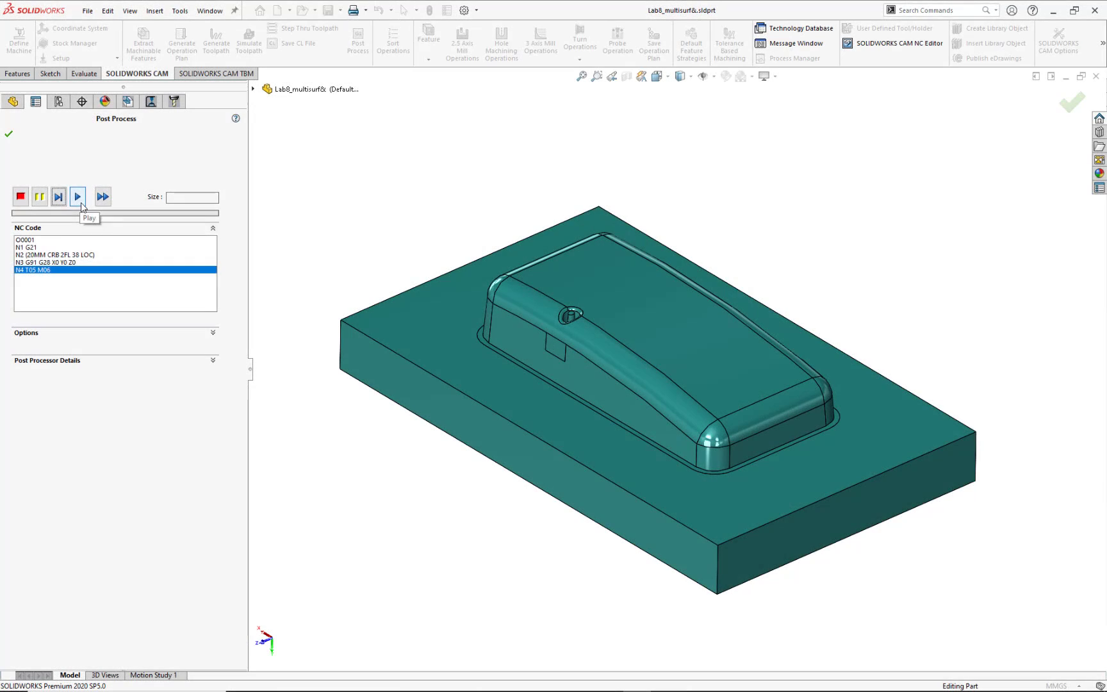
- Post the NC program and delete the (20MM CRB 2FL 38 LOC) tool comment on line N2
click(80, 204)
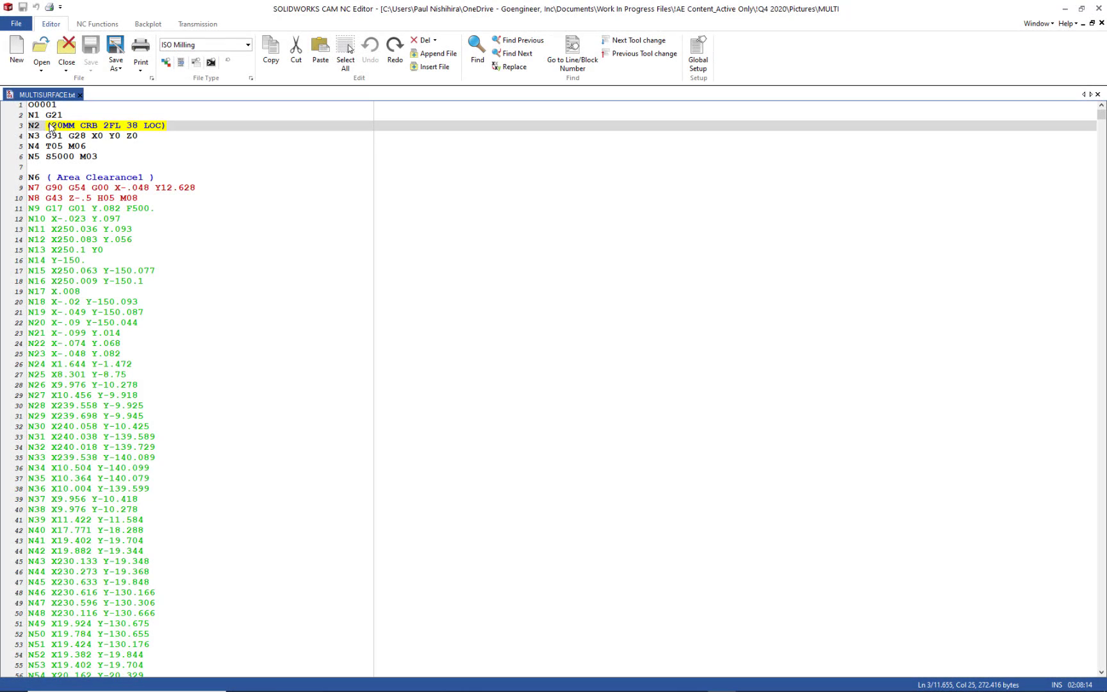
key(Delete)
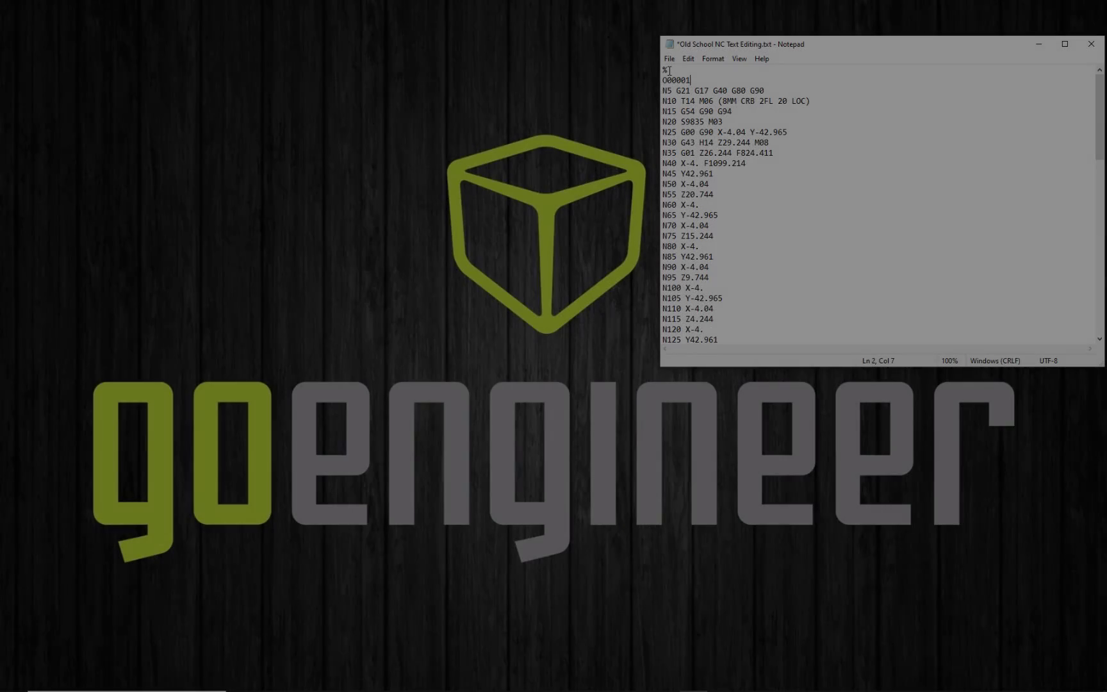
- Add a new '(INSERT SAFETY LINE' comment line directly below O00001
key(Return)
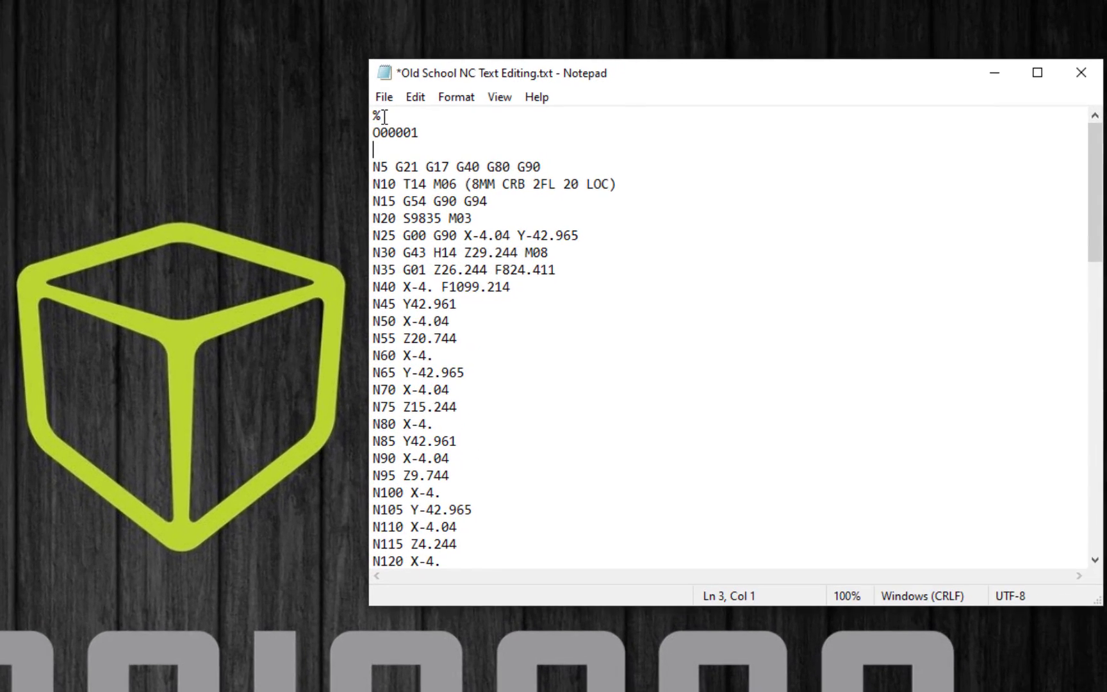
text((INSERT )
text(SAFETY )
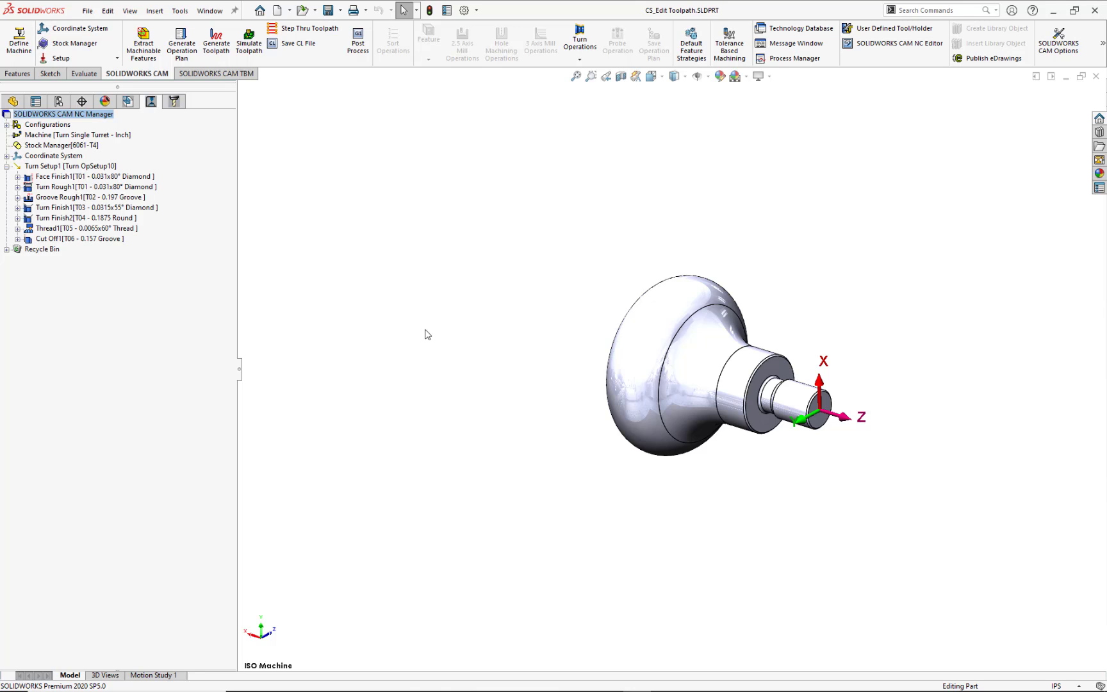
- Switch to the ZX Machine view and bring up OD Feature1's menu under Turn Finish1
key(space)
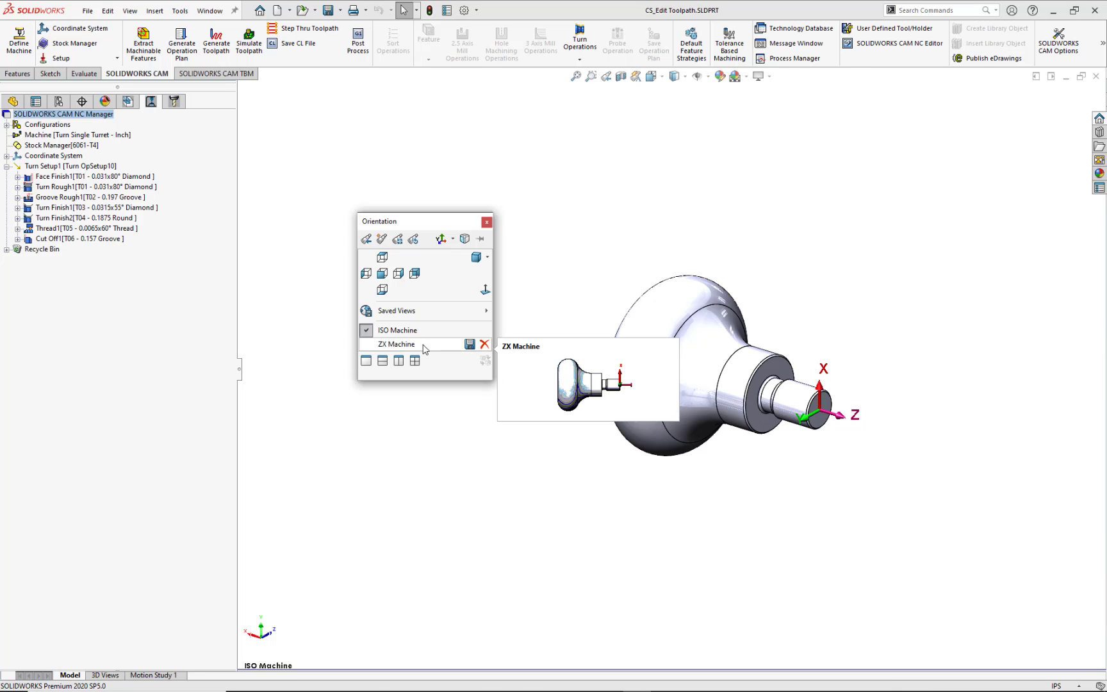
click(424, 349)
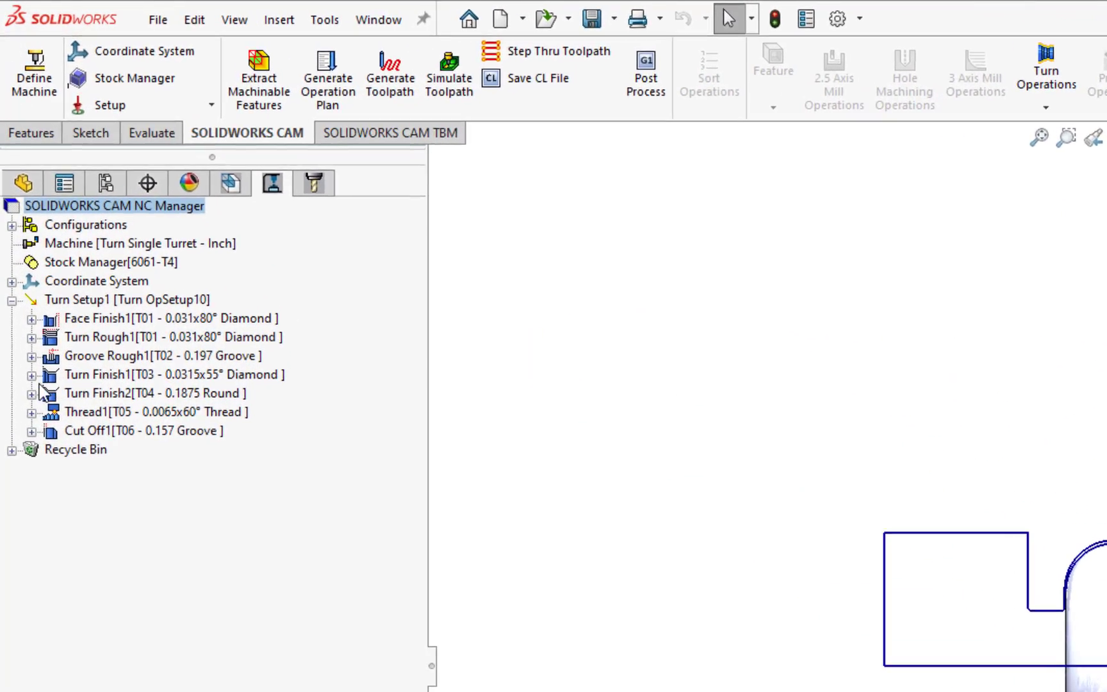
click(31, 376)
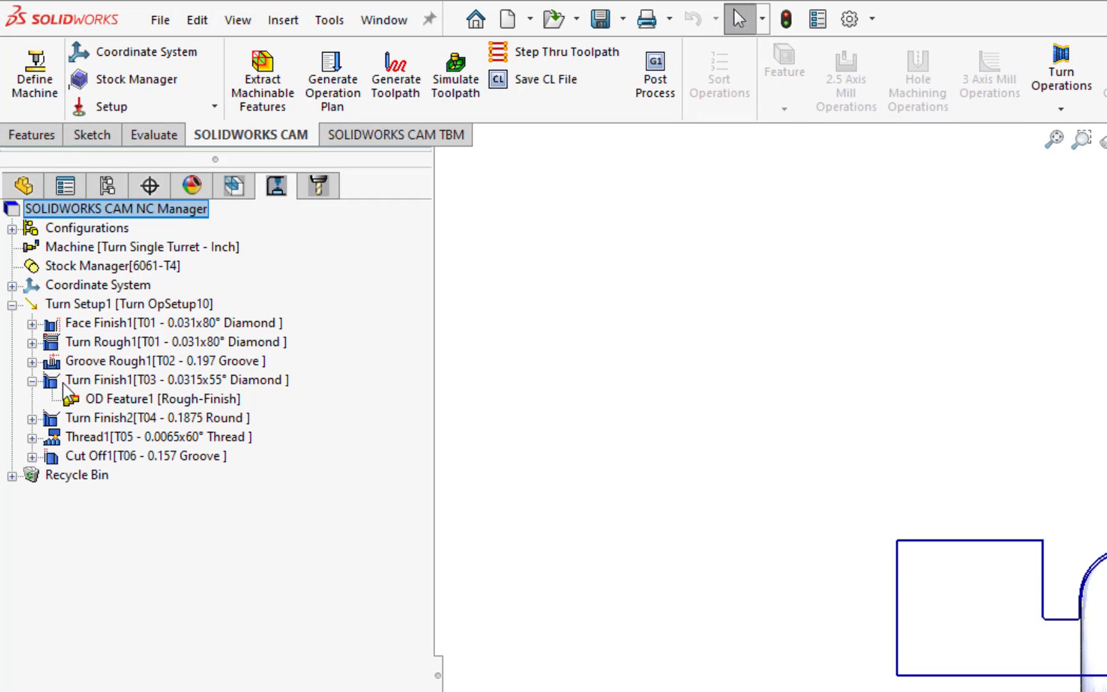
right_click(172, 400)
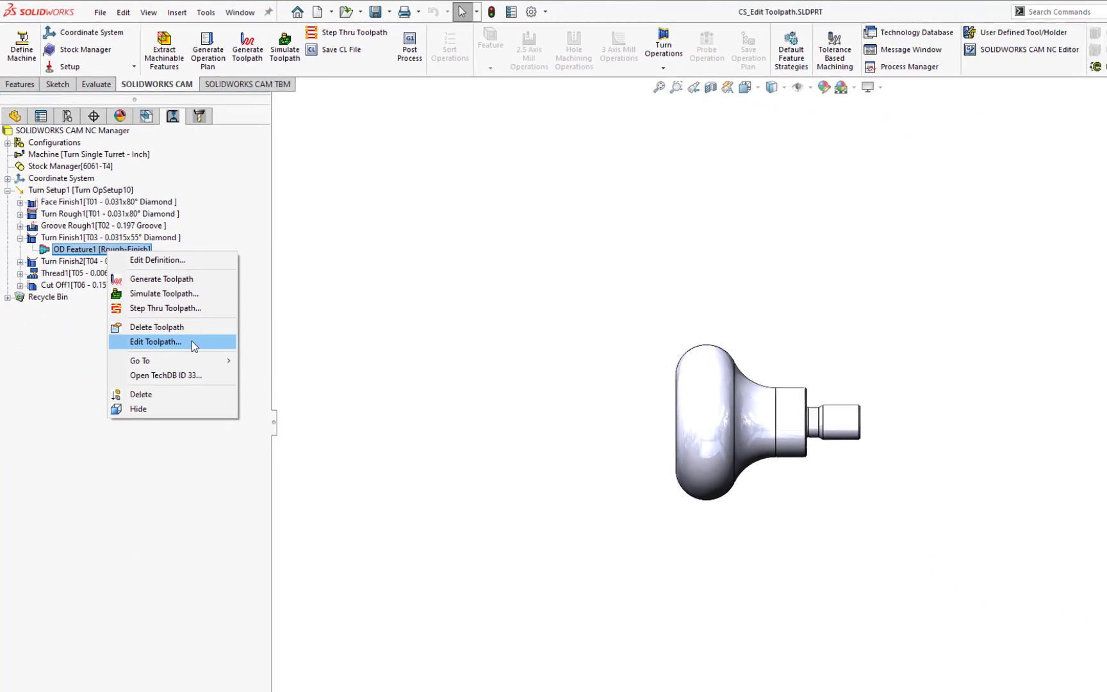
- Open Edit Toolpath for OD Feature1 in Back view, zoomed in, and check start 11 and 50 segments
click(190, 342)
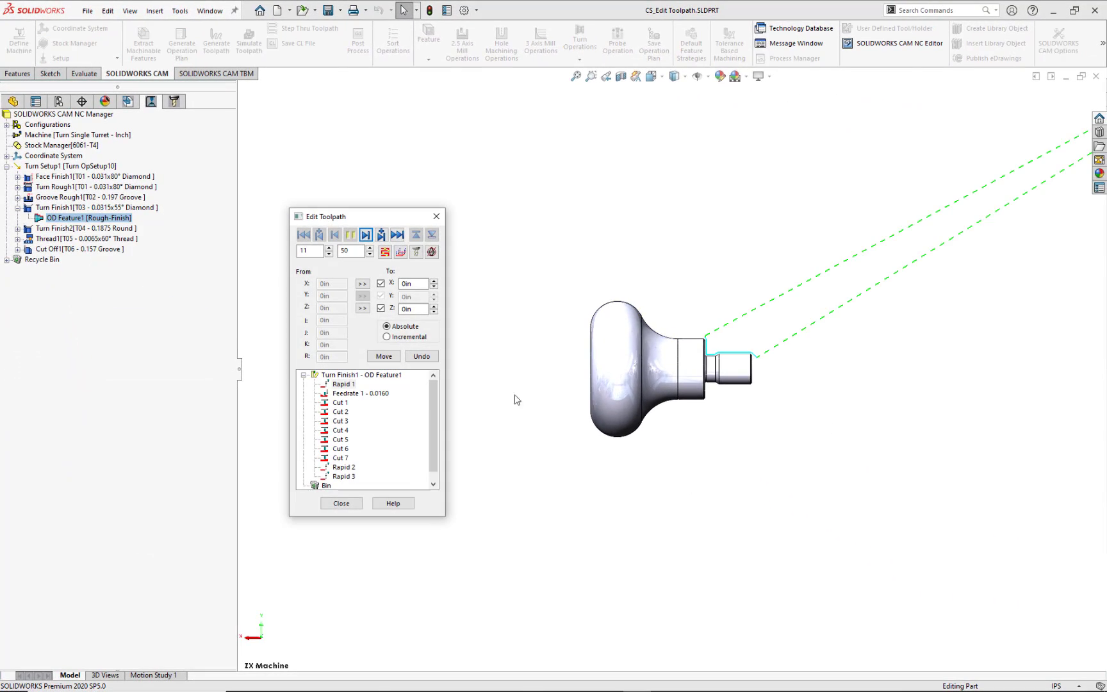
key(ctrl+2)
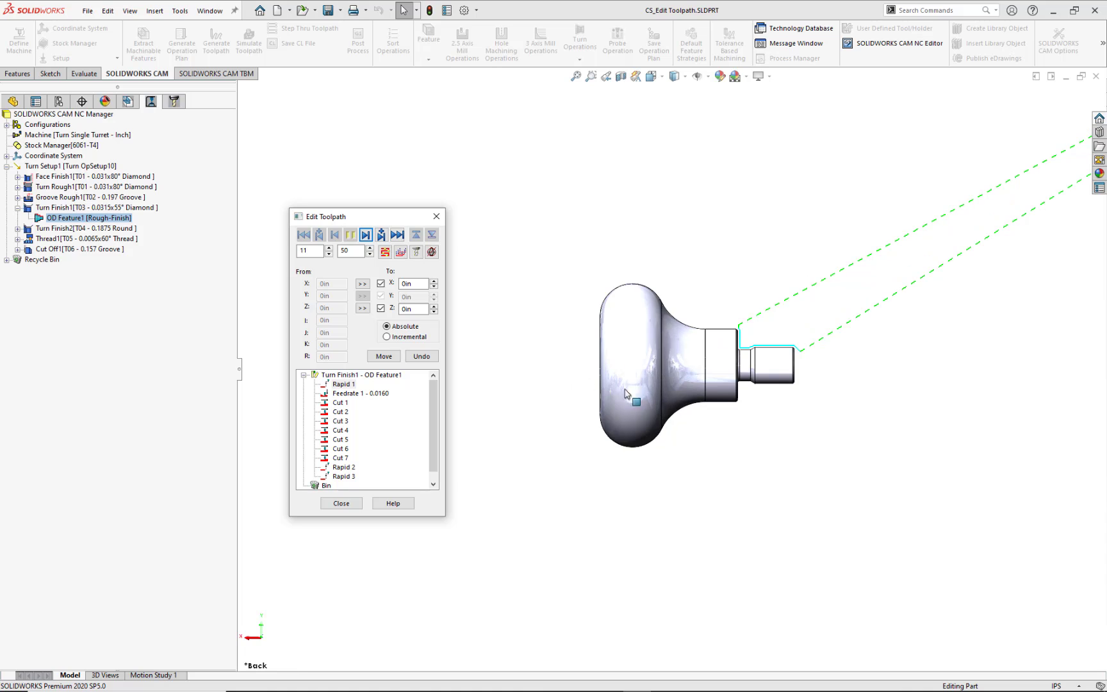
scroll(606, 388, down, 2)
scroll(684, 371, down, 2)
scroll(681, 354, down, 2)
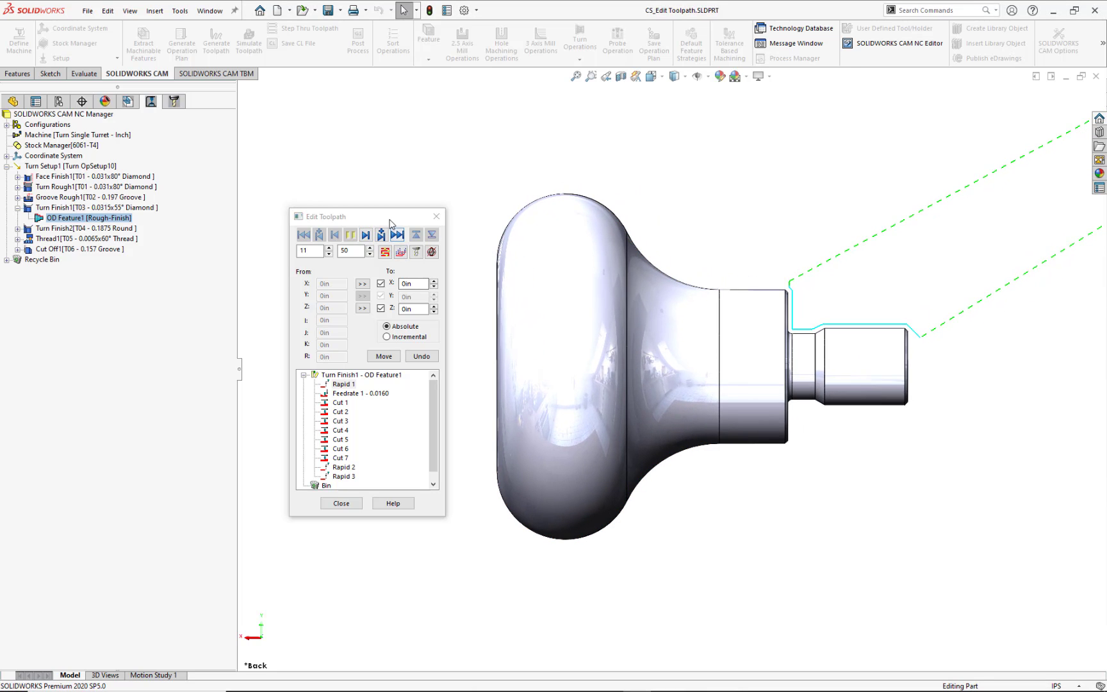
mouse_move(391, 223)
mouse_down()
mouse_move(373, 221)
mouse_move(383, 220)
mouse_up()
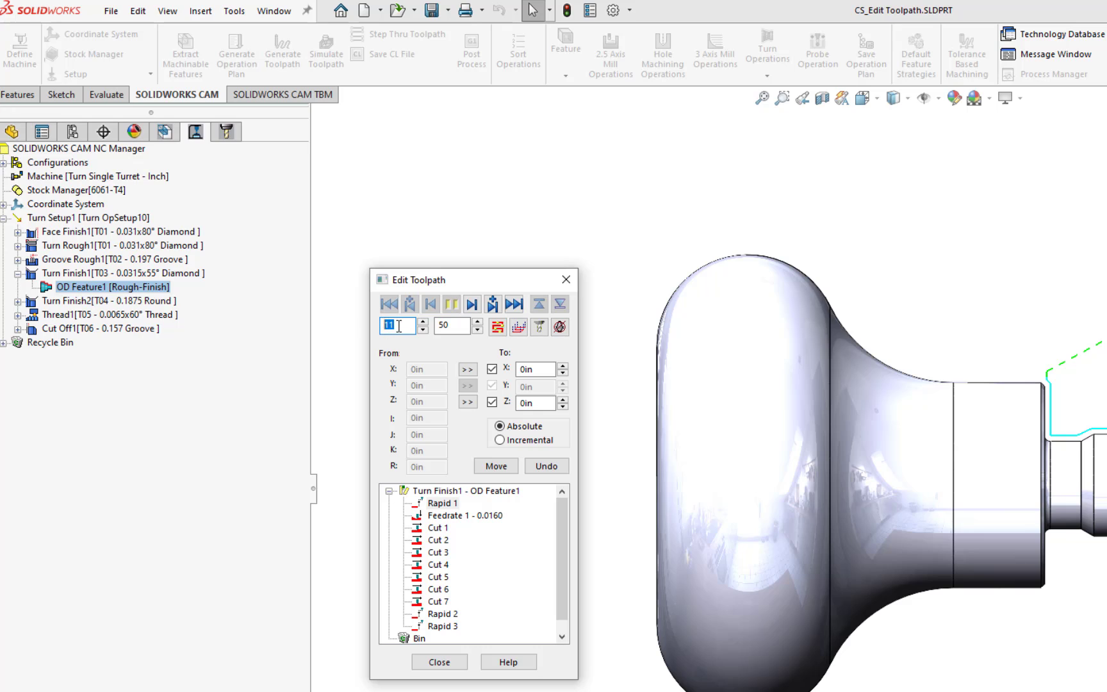
double_click(401, 324)
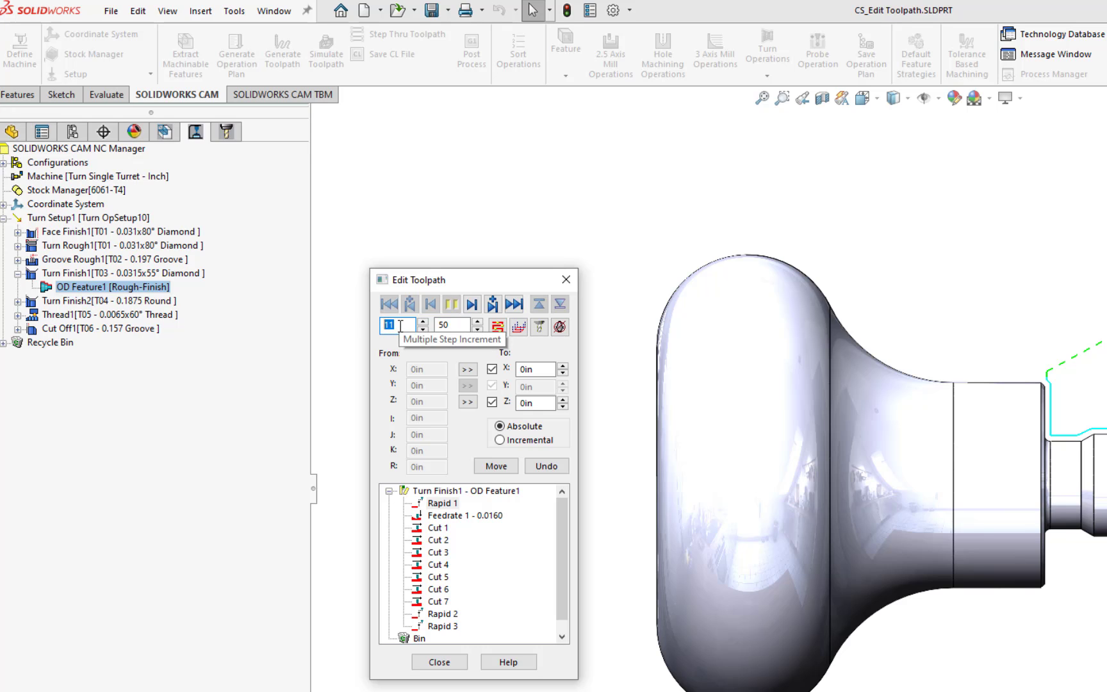
double_click(450, 325)
click(462, 325)
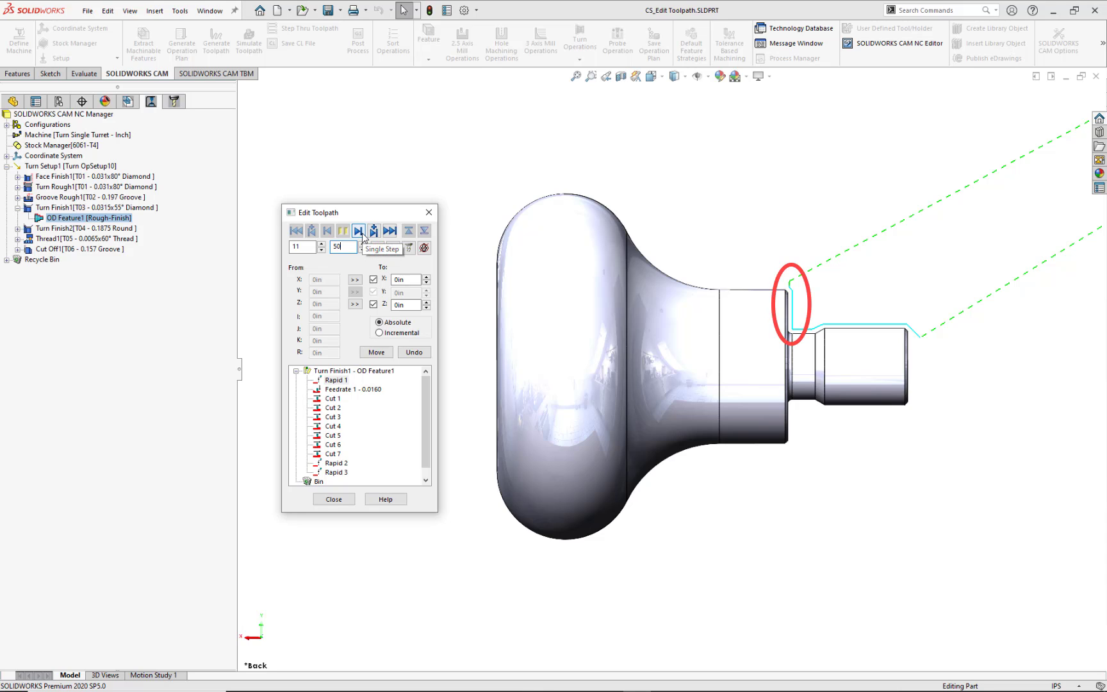
- Step through to Cut 2 and move its end point to X 0.3121in, Z -0.8385in
click(361, 234)
click(361, 235)
click(360, 235)
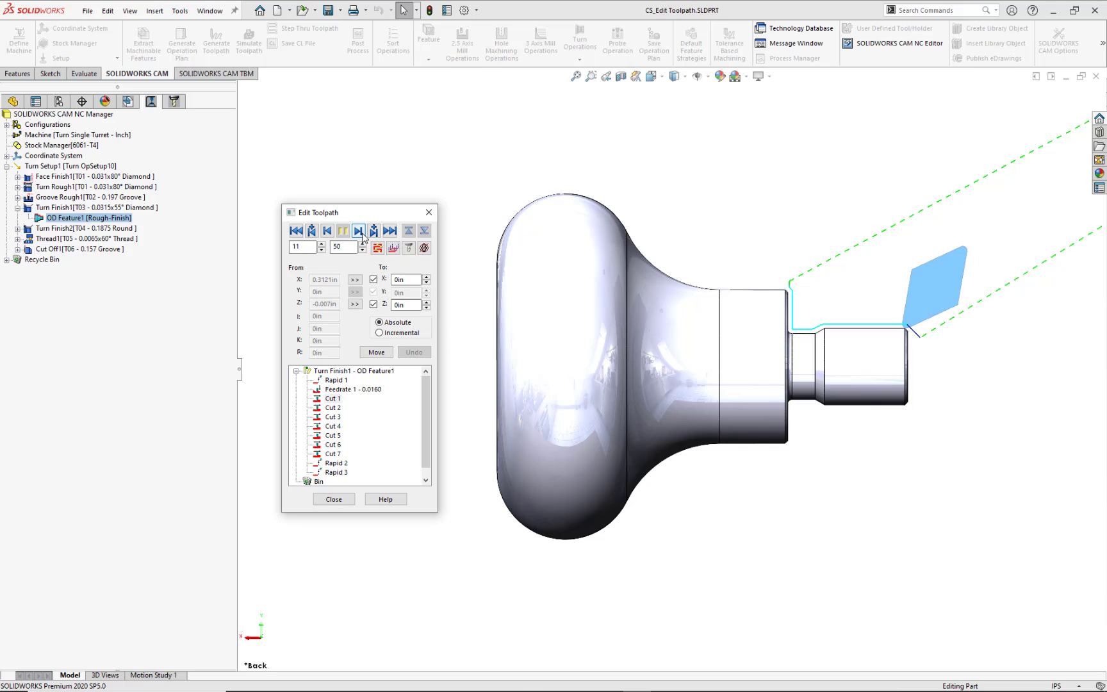
click(361, 235)
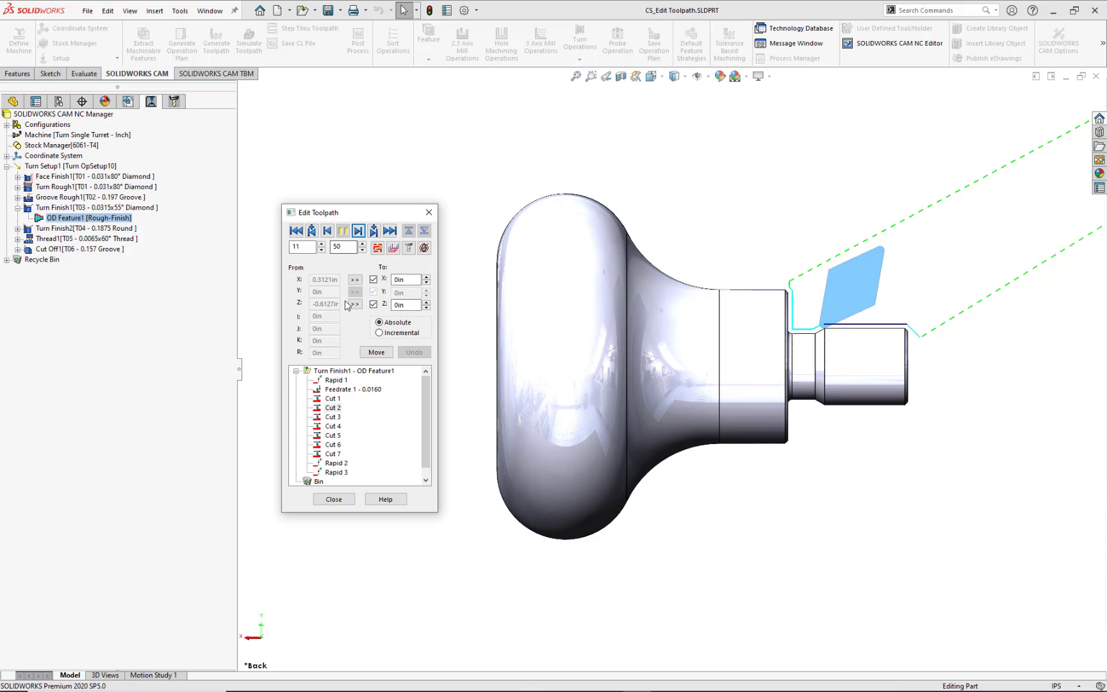
click(334, 409)
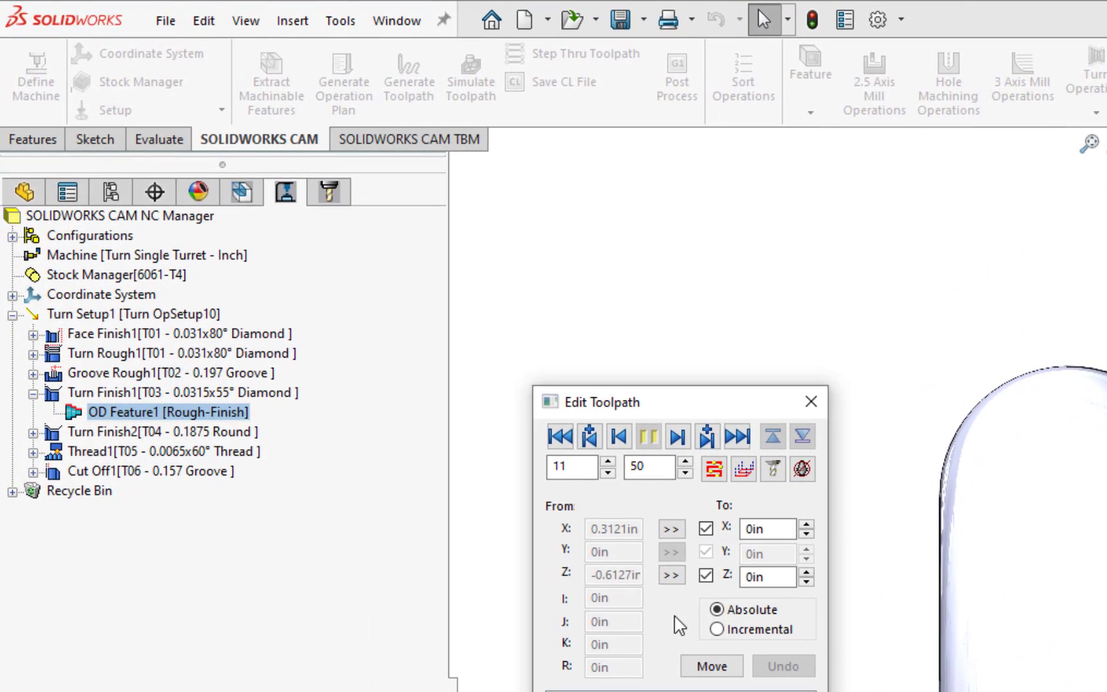
click(673, 531)
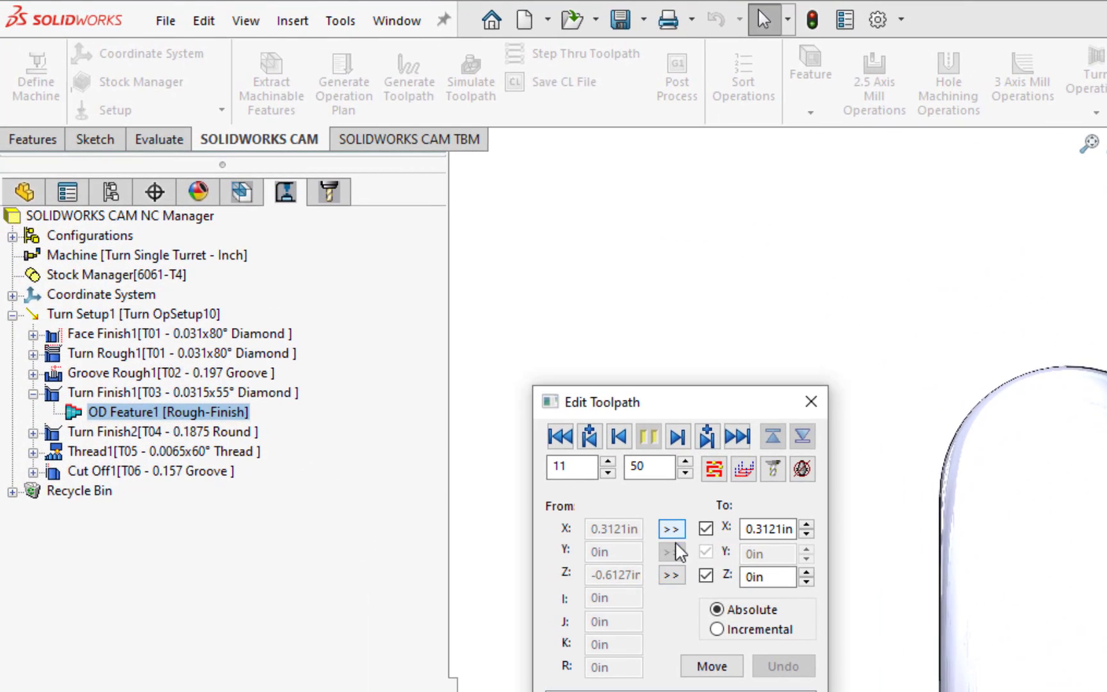
click(678, 581)
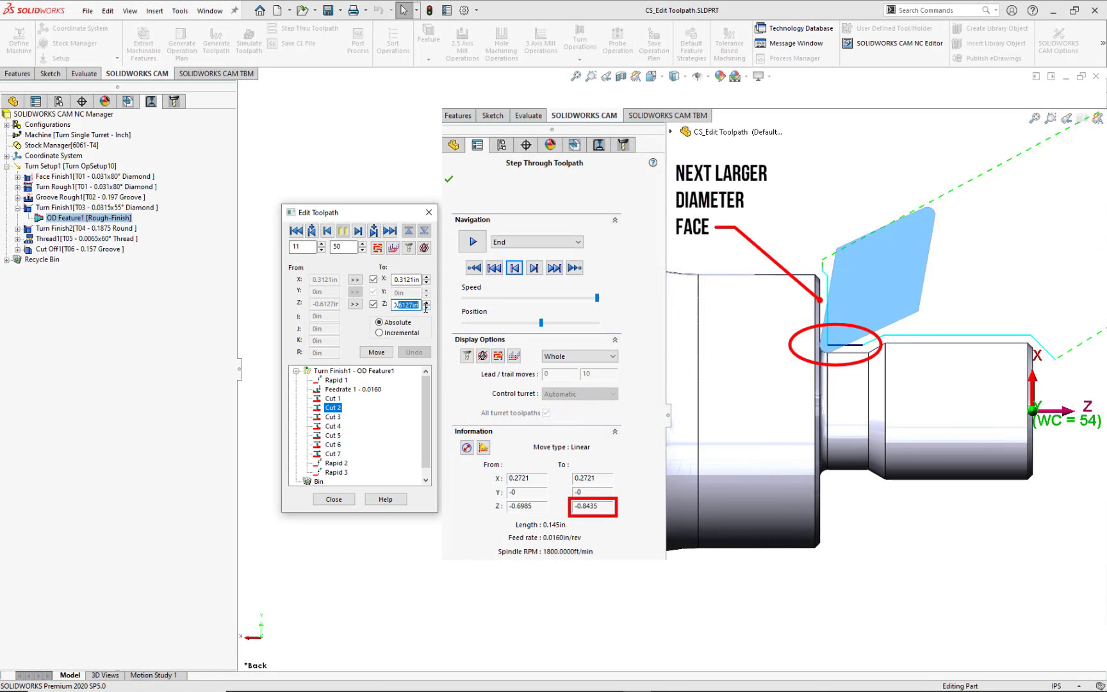
text(-0.8385)
key(Tab)
click(378, 352)
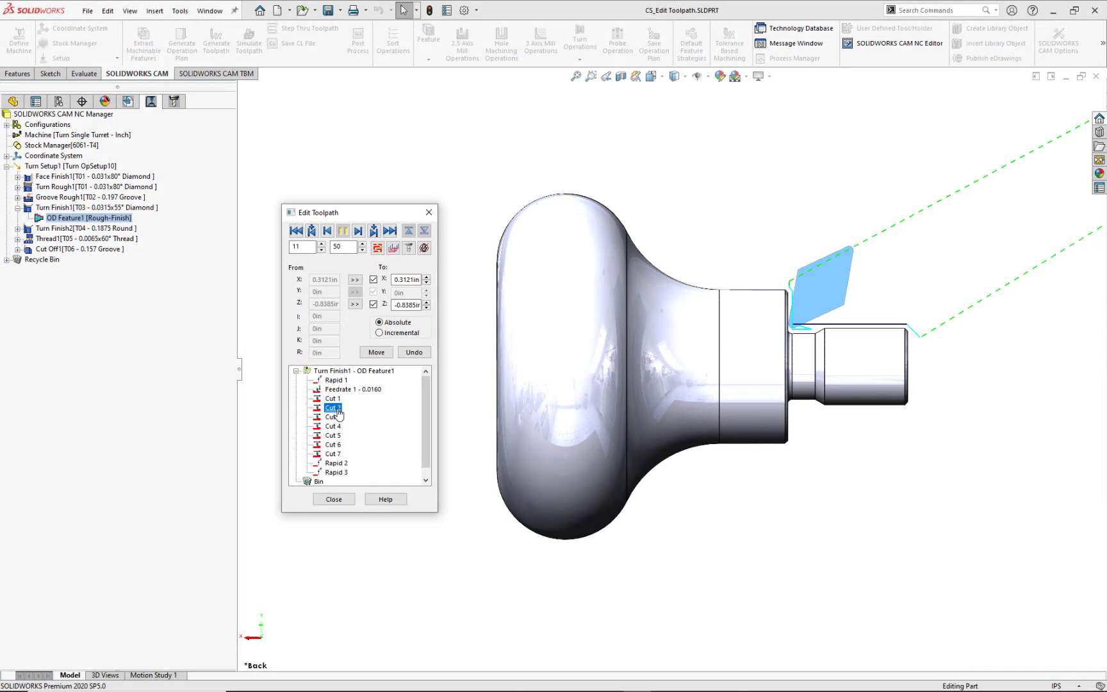
- Start a new rapid record after Cut 2, copying the current X and Z into its target
right_click(341, 410)
mouse_move(384, 417)
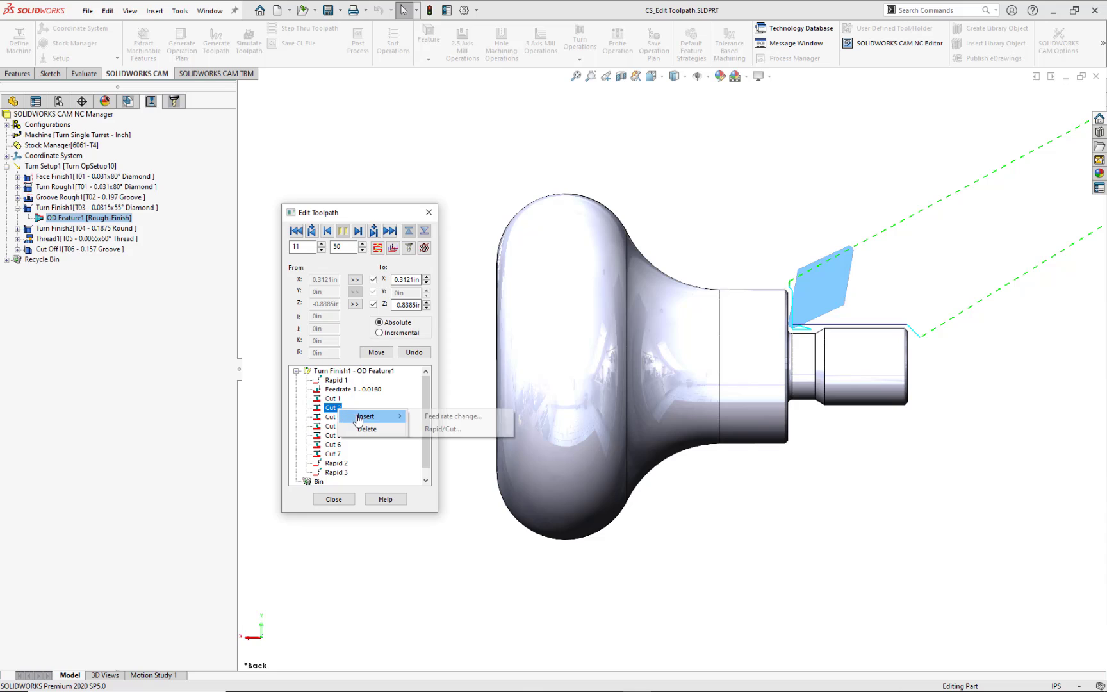
click(444, 429)
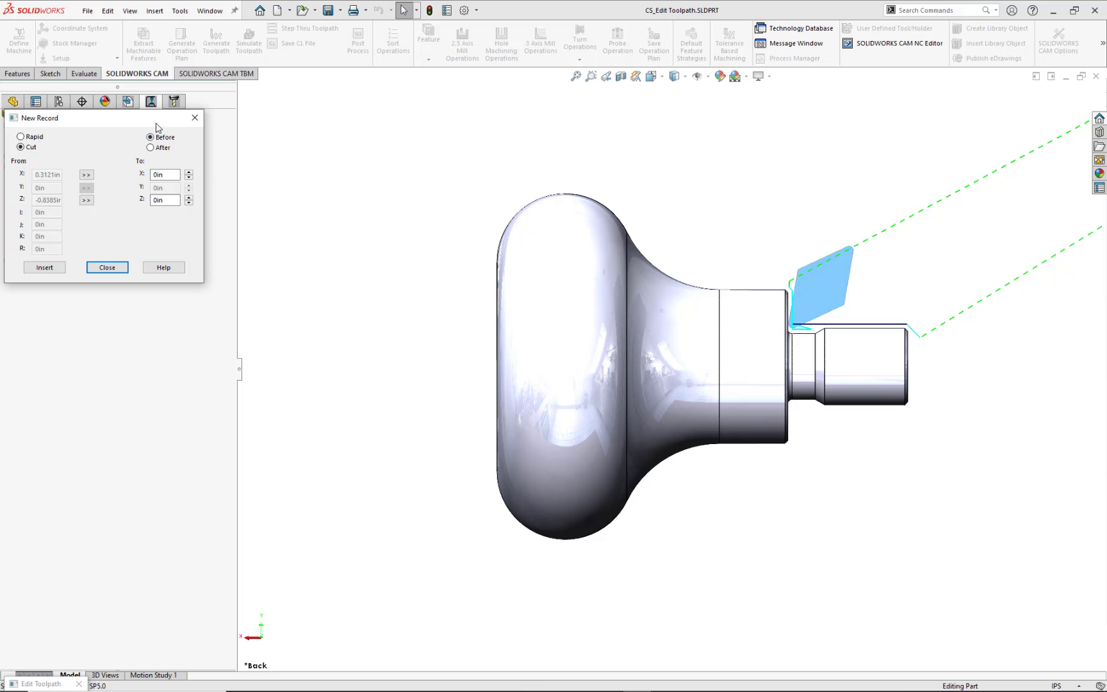
drag(157, 124, 426, 308)
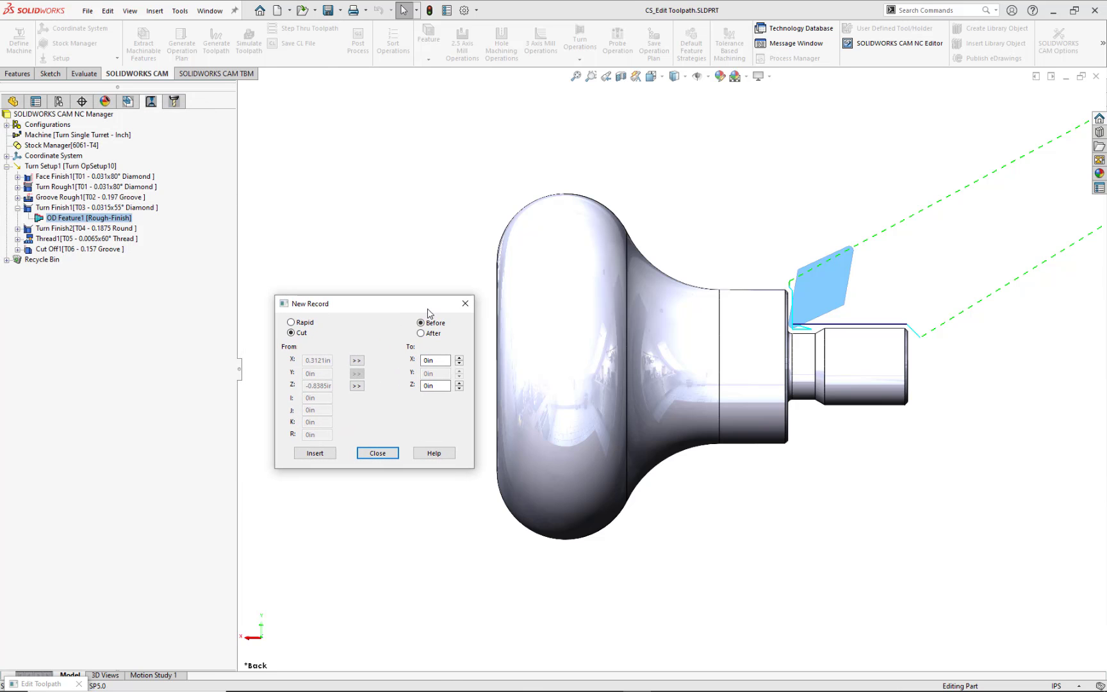
click(304, 323)
click(357, 360)
click(357, 387)
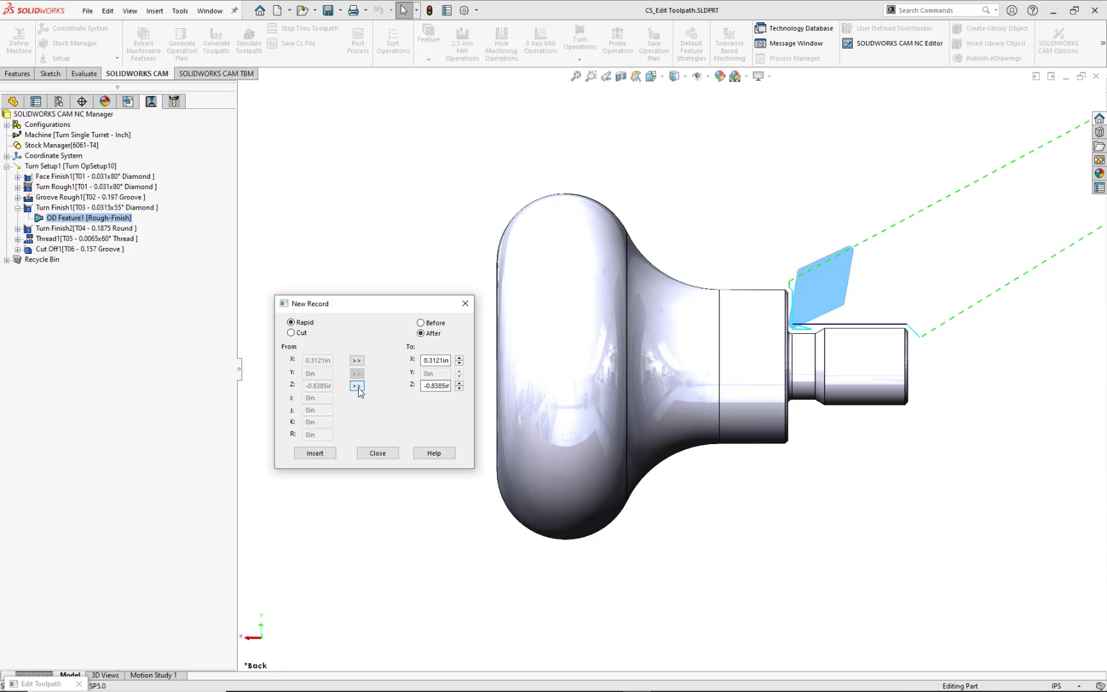
- Set the rapid target to X 0.3621in, Z -0.7885in, then insert it as Rapid 4
click(436, 361)
key(End)
text(+.05)
key(Tab)
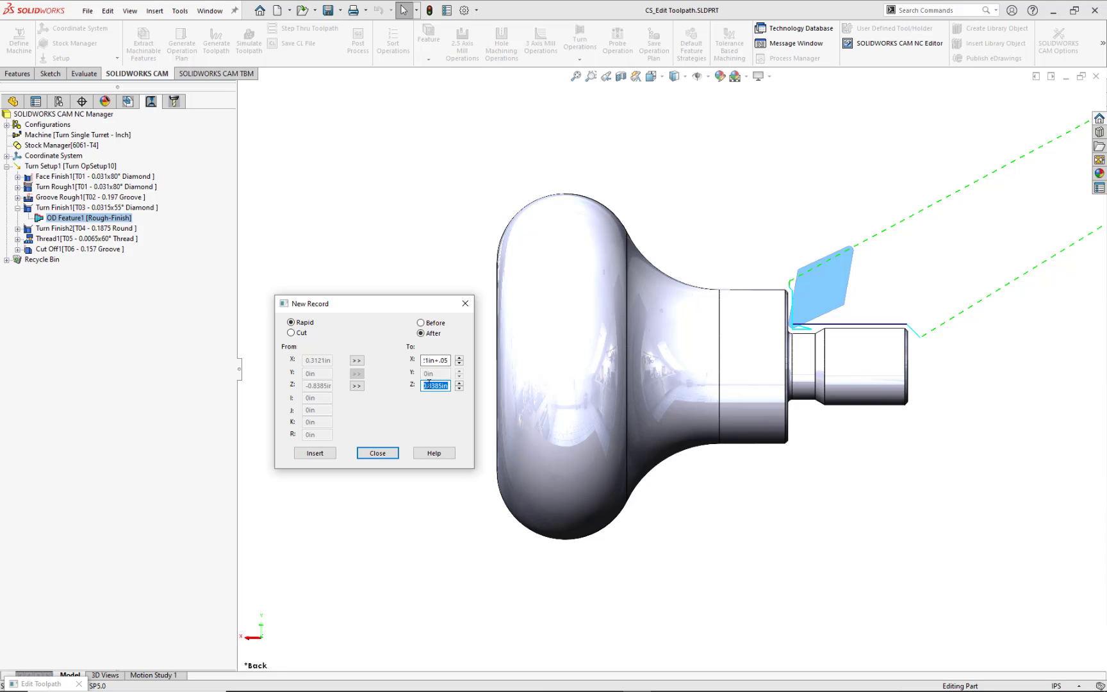
click(437, 385)
double_click(436, 385)
text(0.7885)
key(Tab)
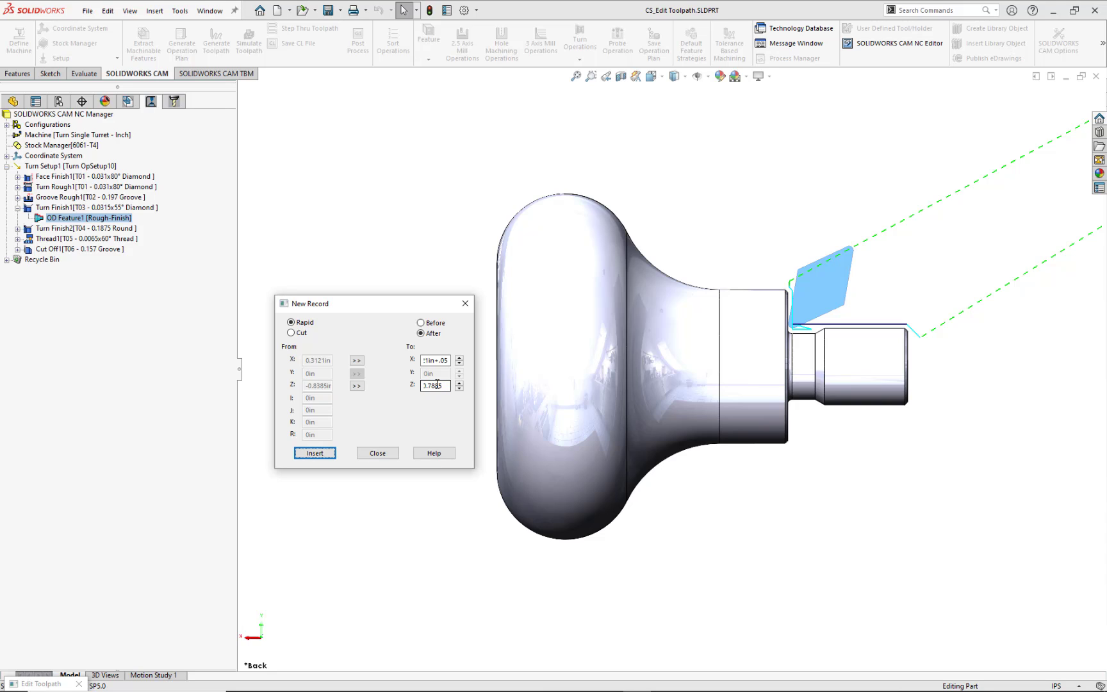
click(331, 454)
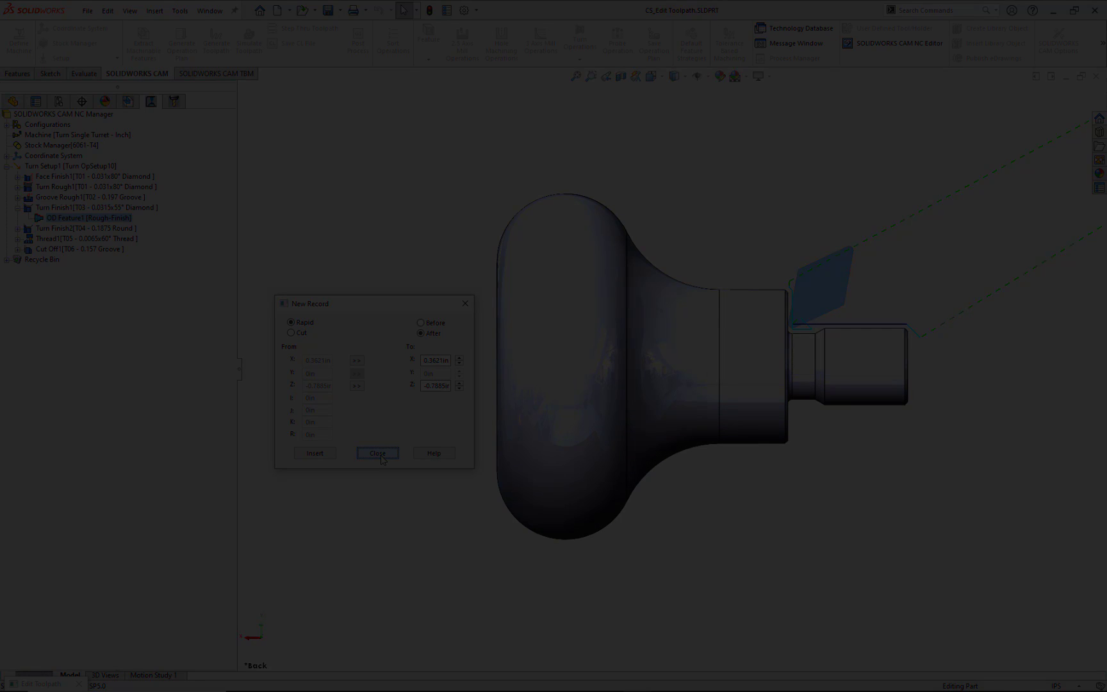
click(378, 453)
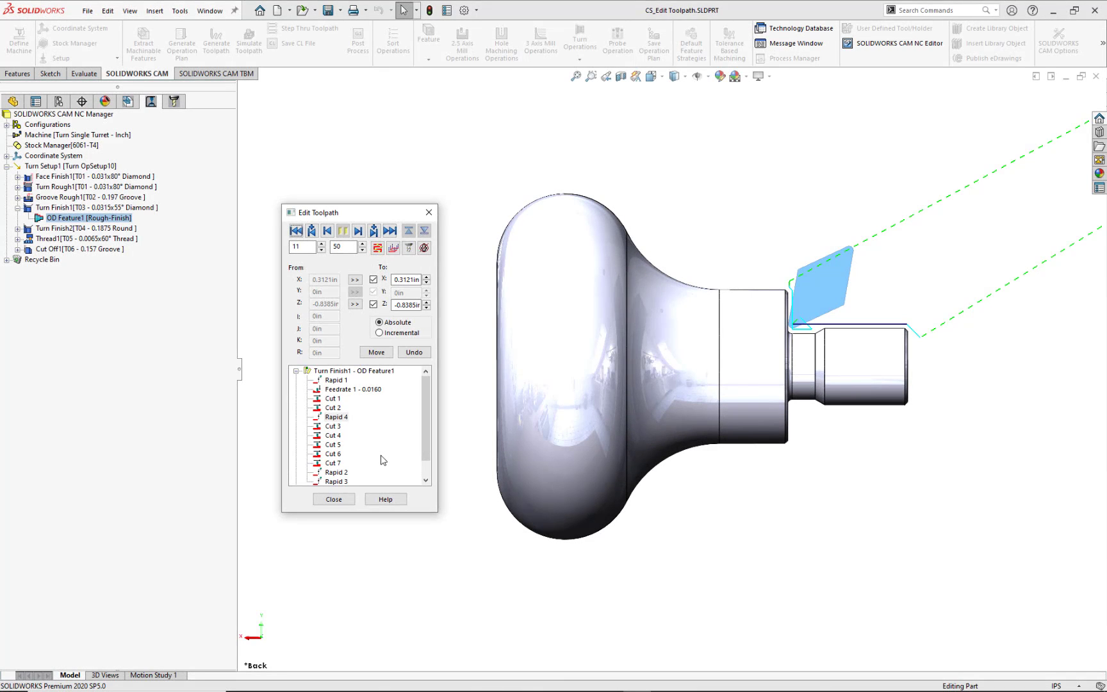
- Insert Rapid 5 after Rapid 4, targeting X 0.3621in and Z -0.6127in
right_click(347, 424)
mouse_move(397, 428)
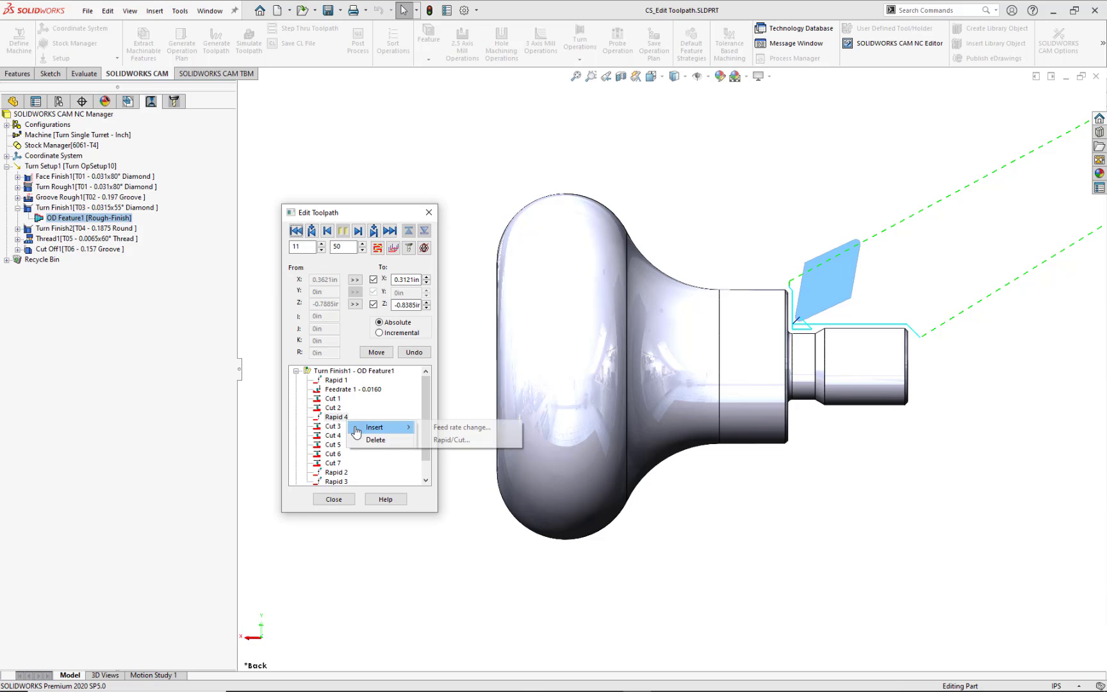
click(447, 440)
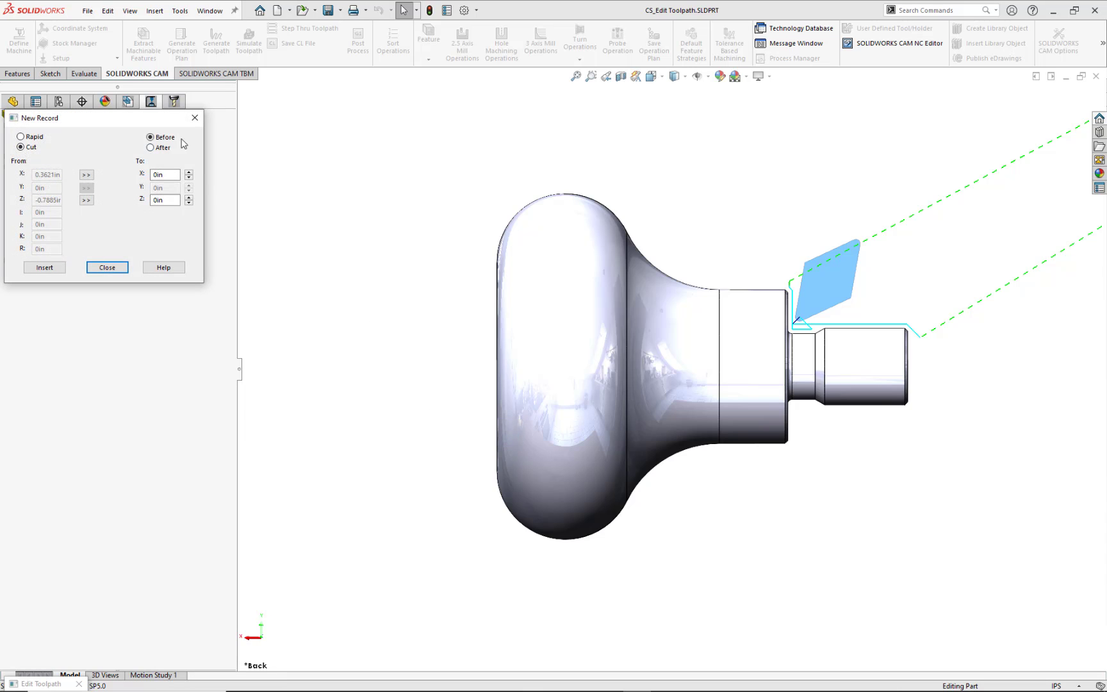
drag(173, 120, 435, 282)
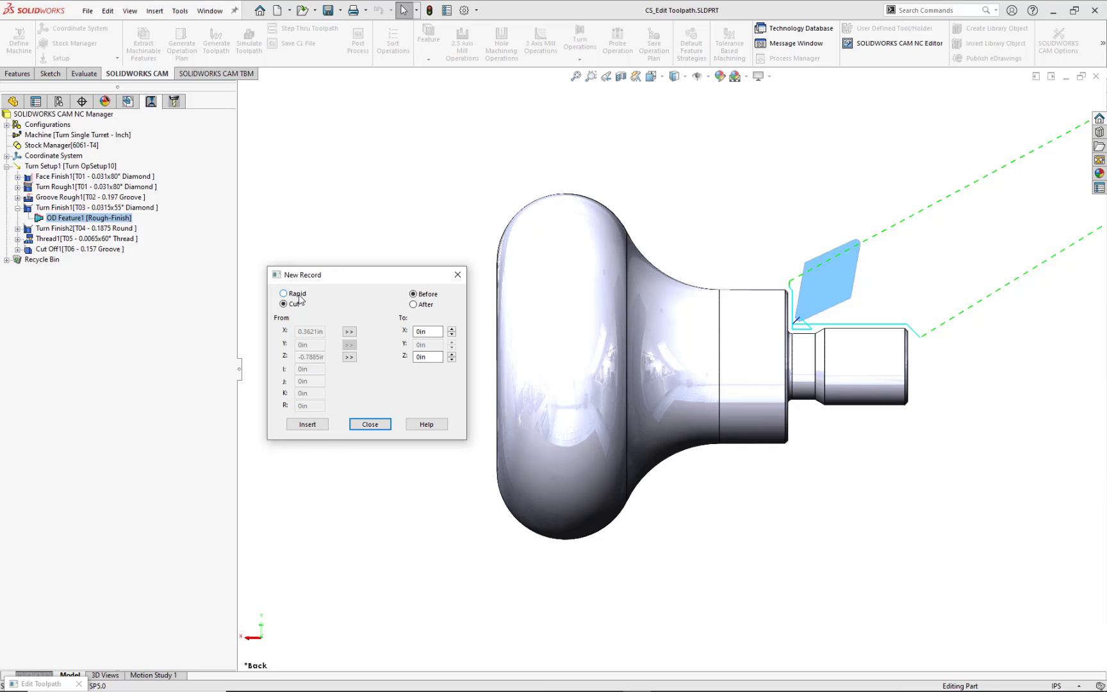
click(413, 304)
click(349, 332)
click(351, 357)
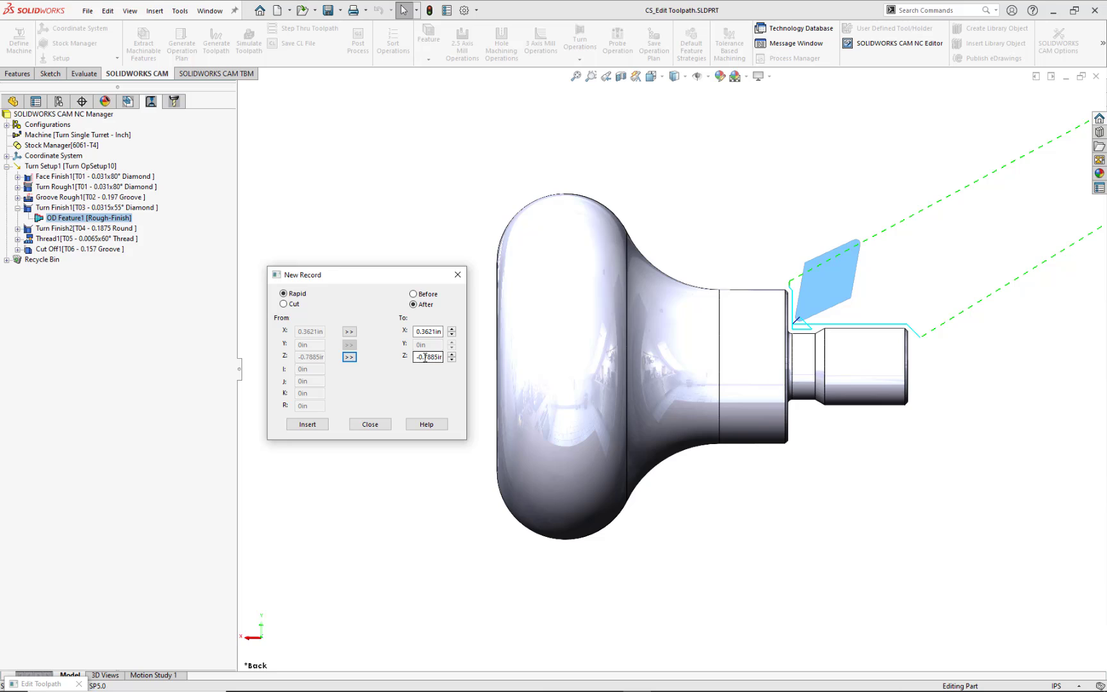
drag(421, 357, 446, 365)
key(BackSpace)
text(6127)
click(325, 428)
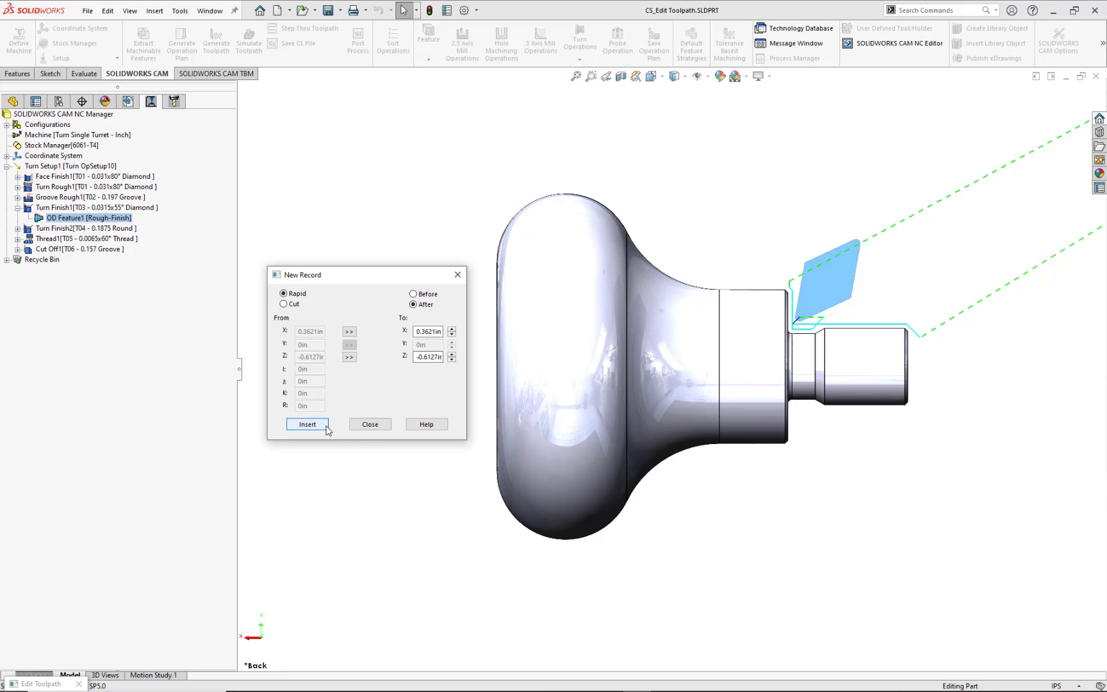
click(369, 425)
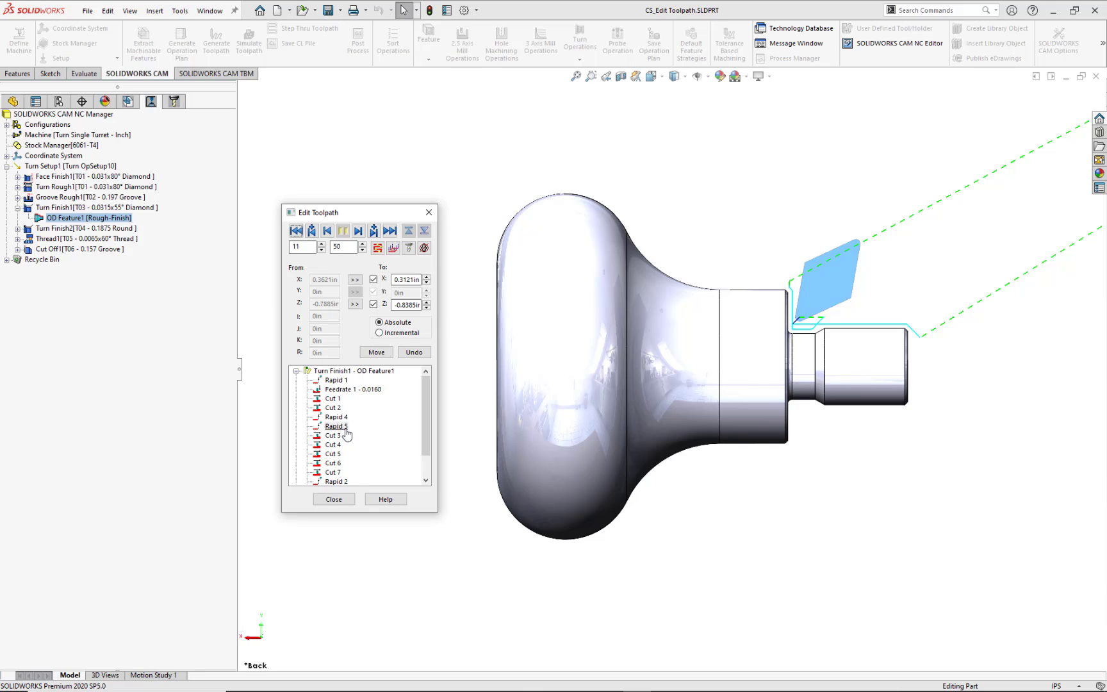
- Insert Cut 8 after Rapid 5, feeding to X 0.3121in with Z kept at -0.6127in
right_click(346, 434)
mouse_move(378, 437)
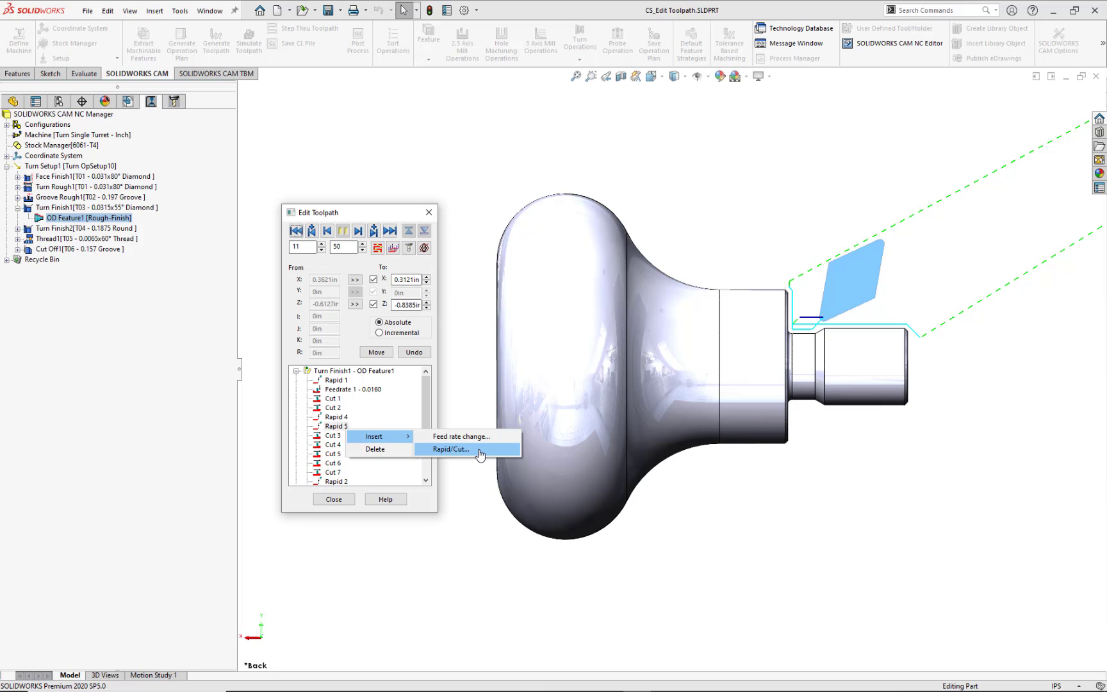
click(481, 450)
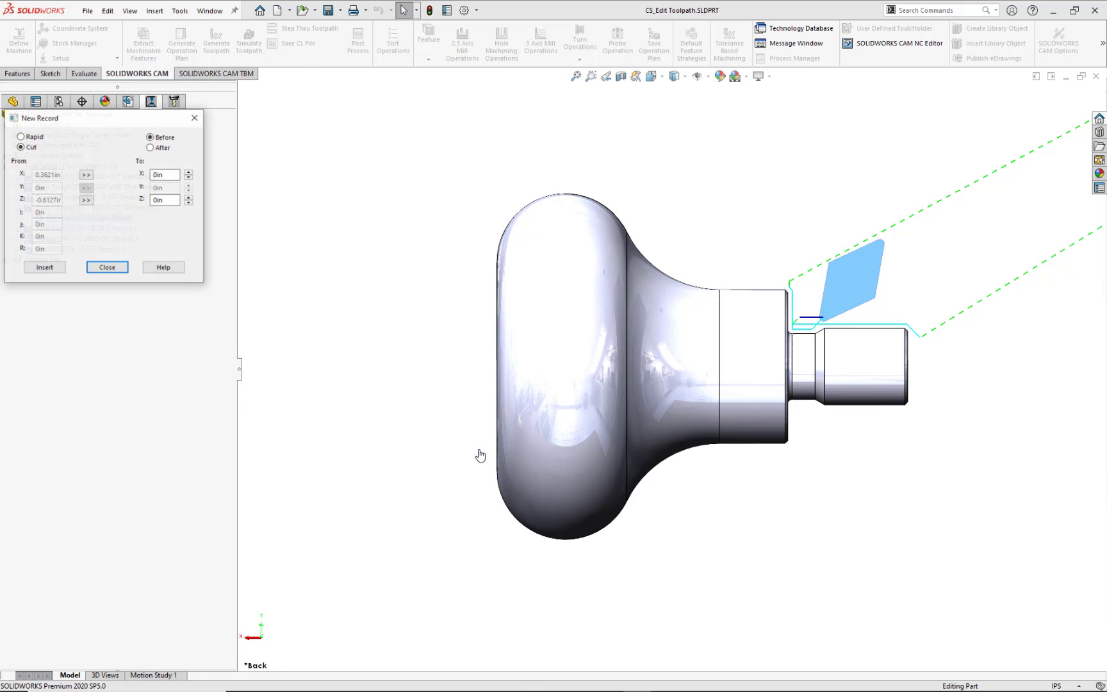
drag(164, 127, 428, 288)
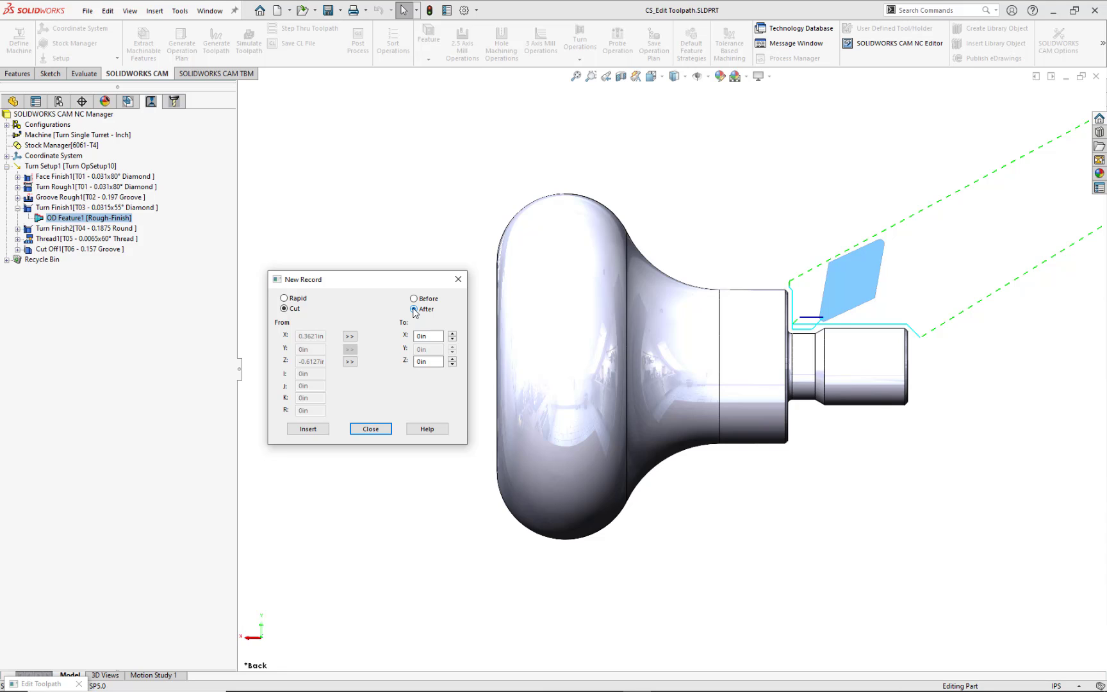
click(349, 336)
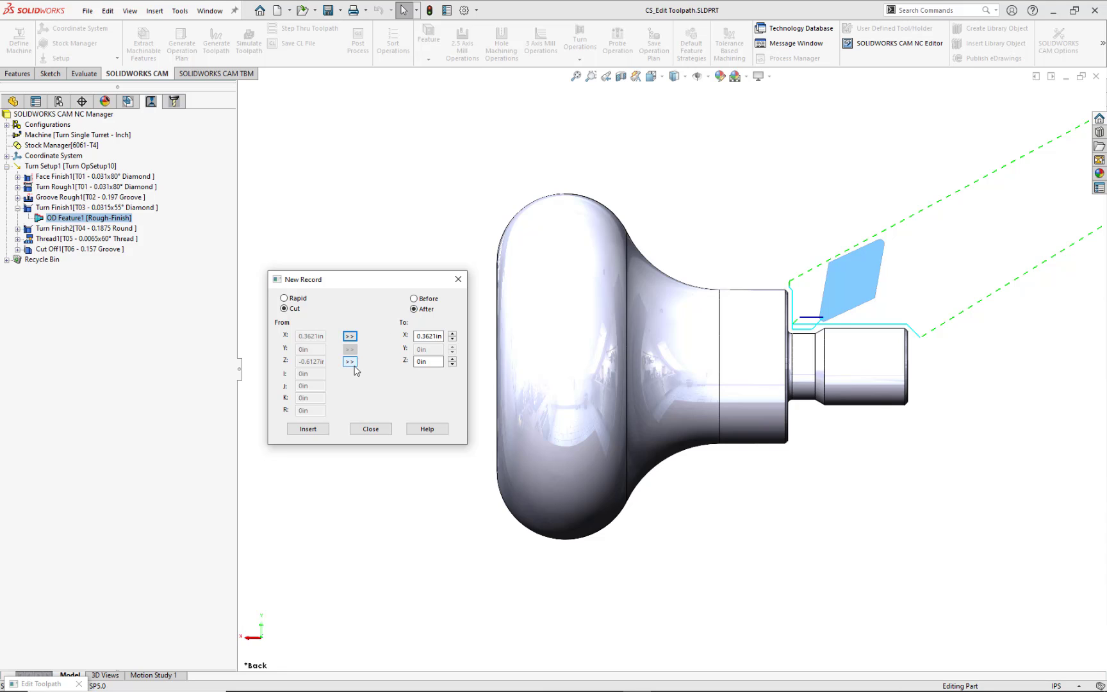
click(353, 364)
drag(416, 336, 446, 340)
text(0.3121)
key(Tab)
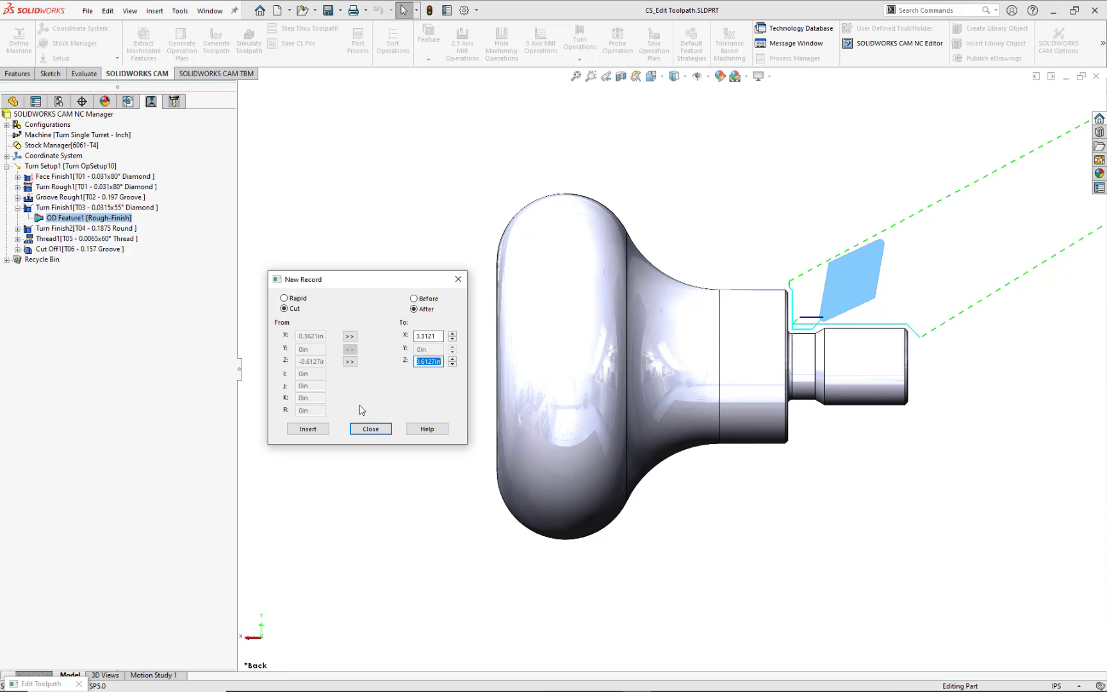
click(327, 434)
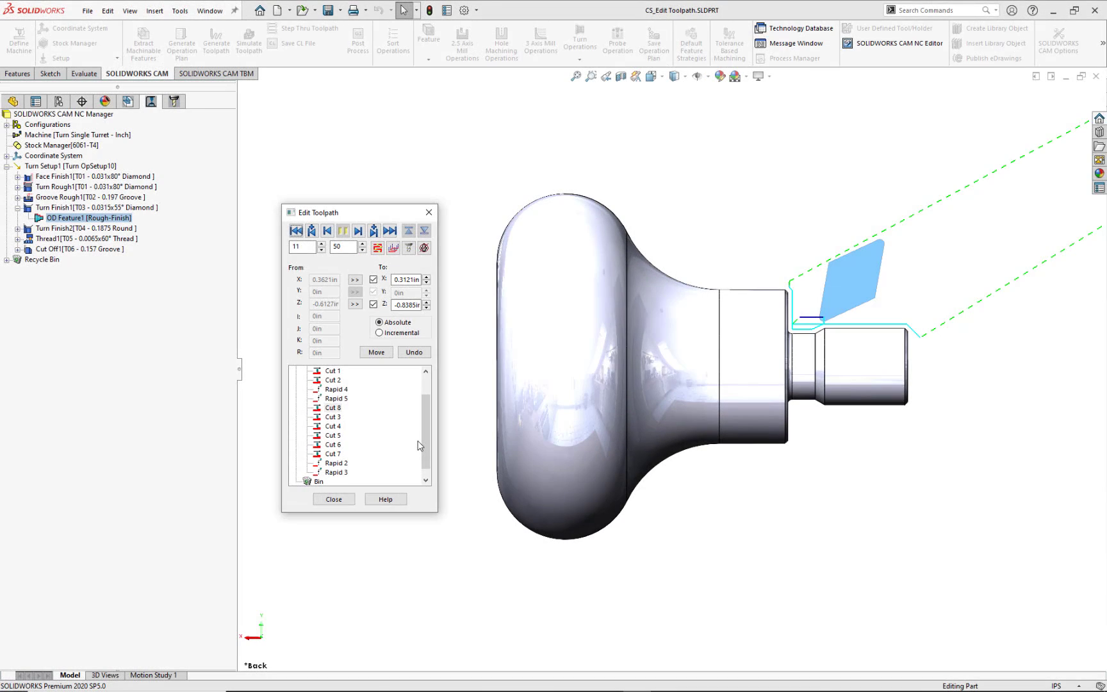
- Insert a Feedrate 2 record of 0.0120 in/rev before Cut 3
click(334, 417)
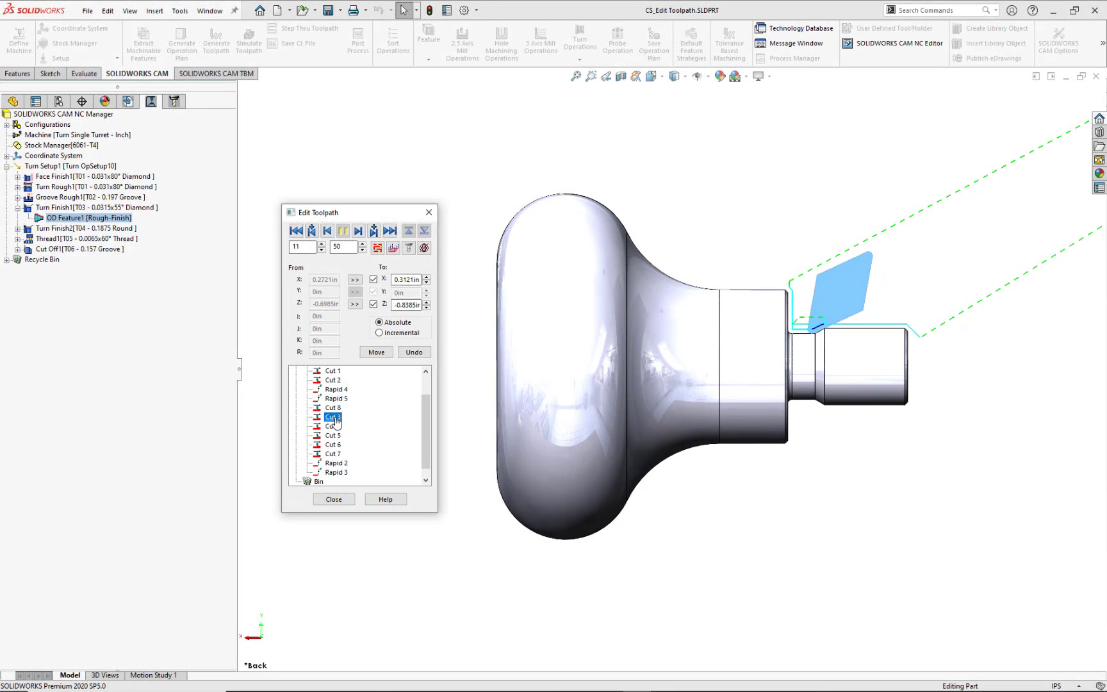
right_click(335, 421)
mouse_move(356, 427)
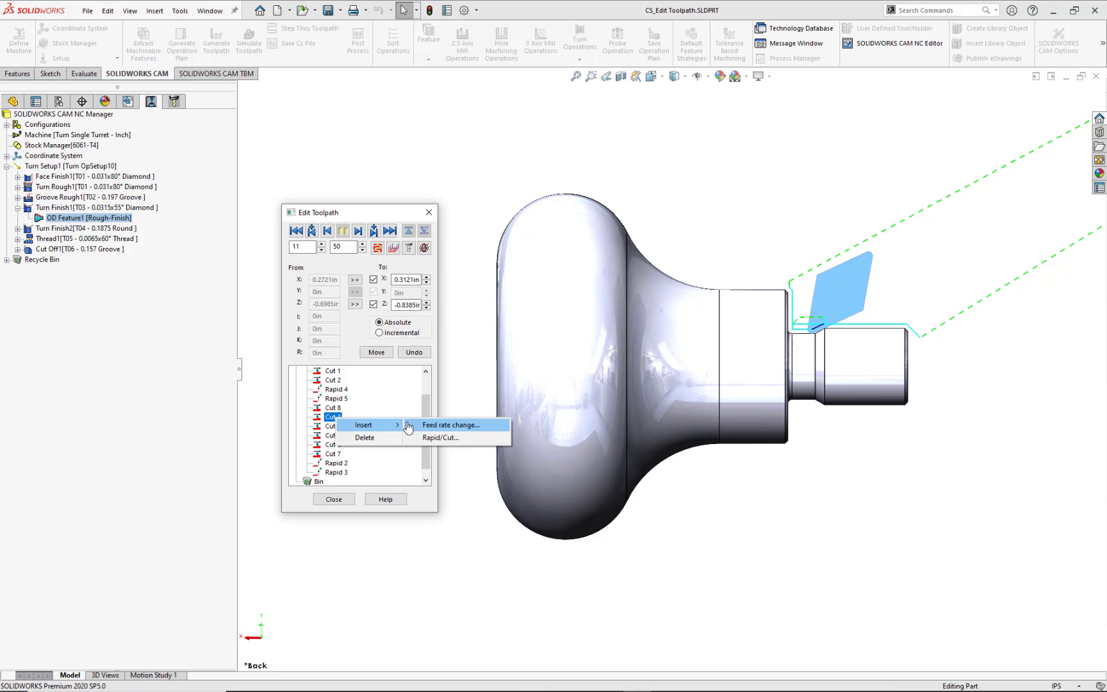
click(449, 426)
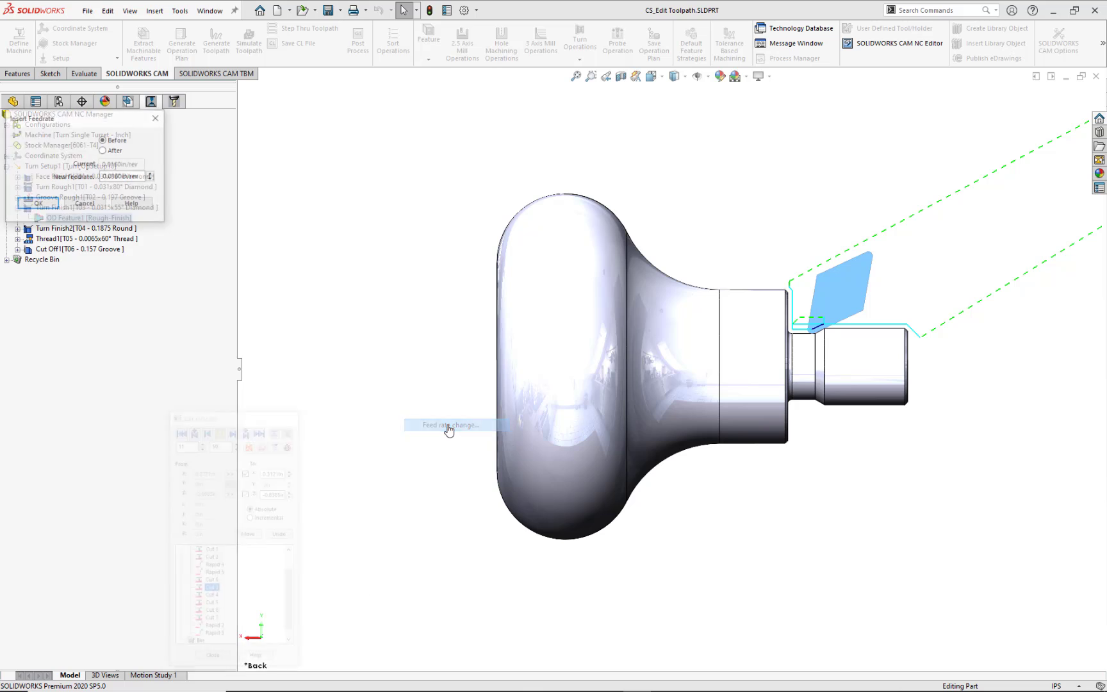
drag(138, 128, 396, 294)
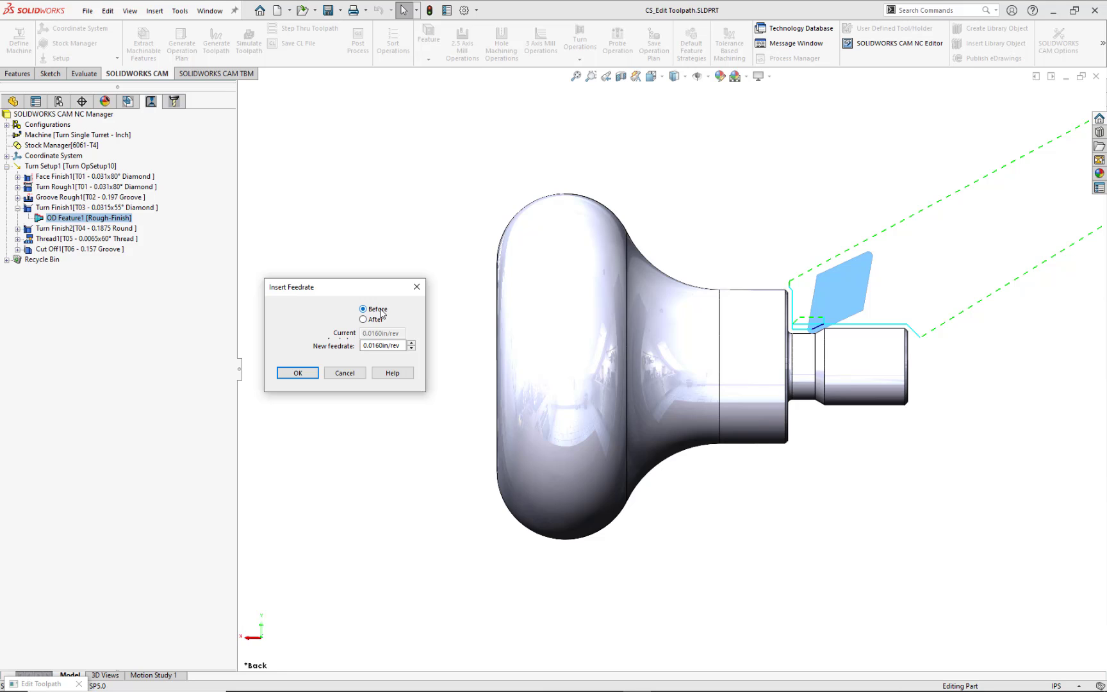
click(371, 346)
drag(368, 346, 405, 346)
text(0120)
key(Tab)
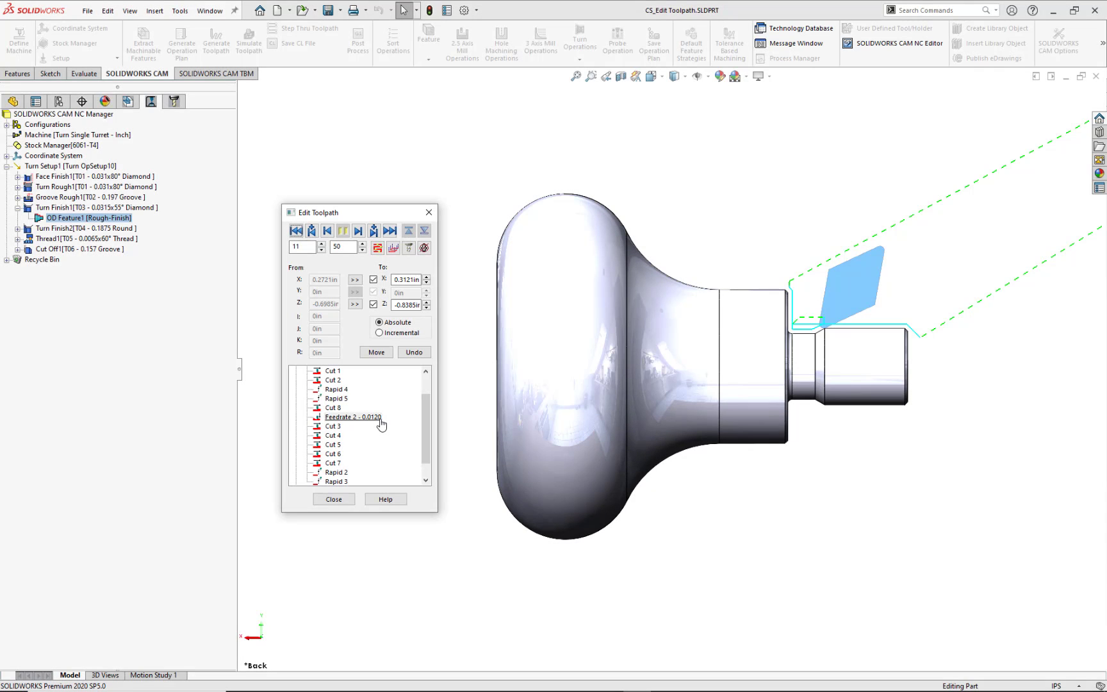
- Insert a Feedrate 3 record of 0.0160 in/rev before Cut 4
right_click(340, 439)
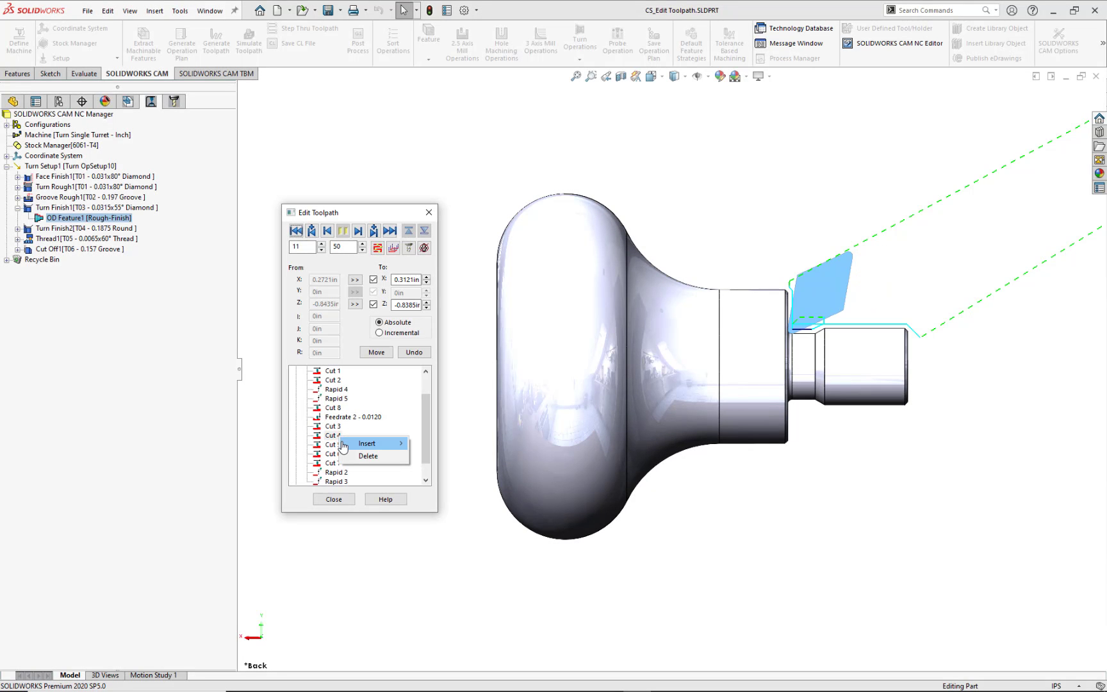
mouse_move(367, 443)
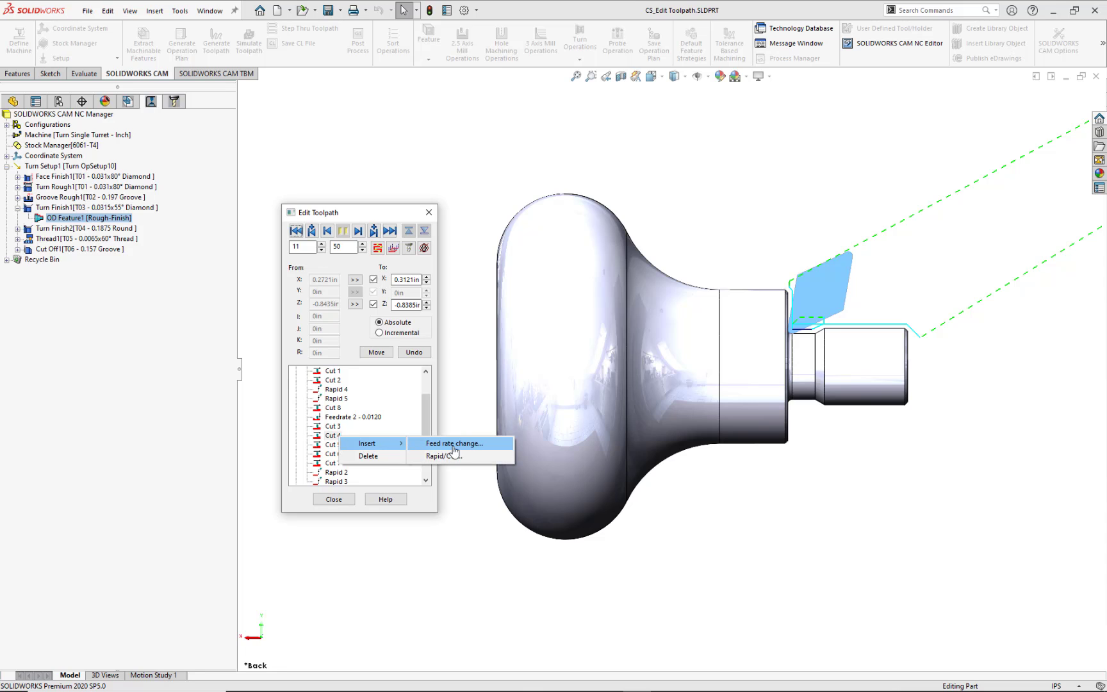
click(487, 444)
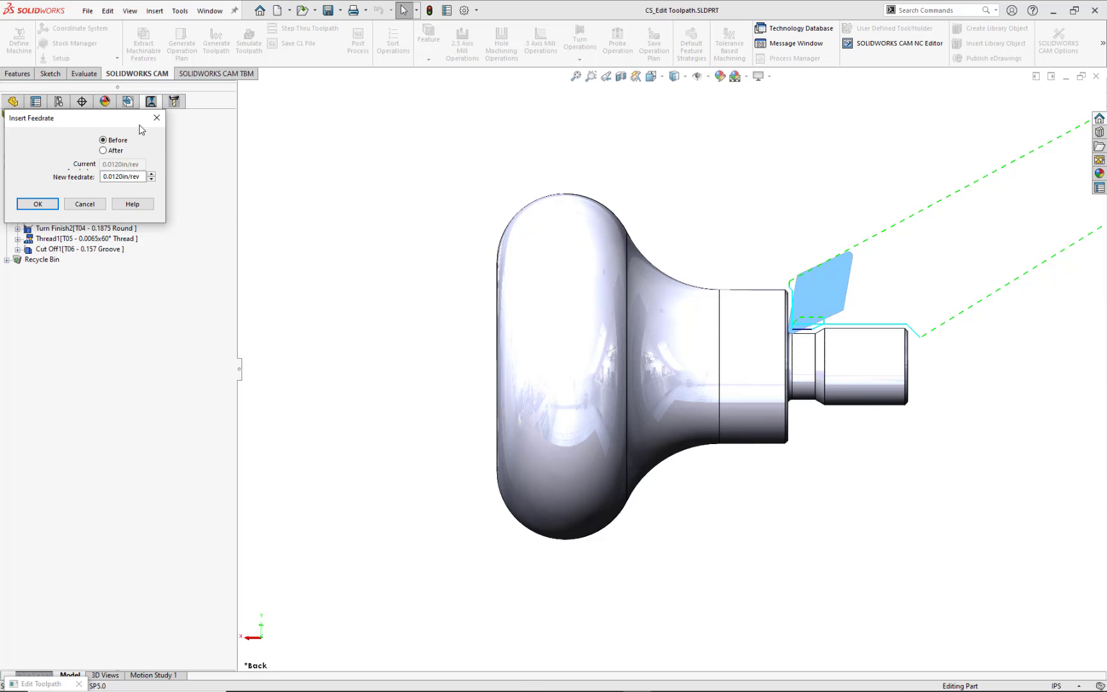
drag(133, 121, 380, 270)
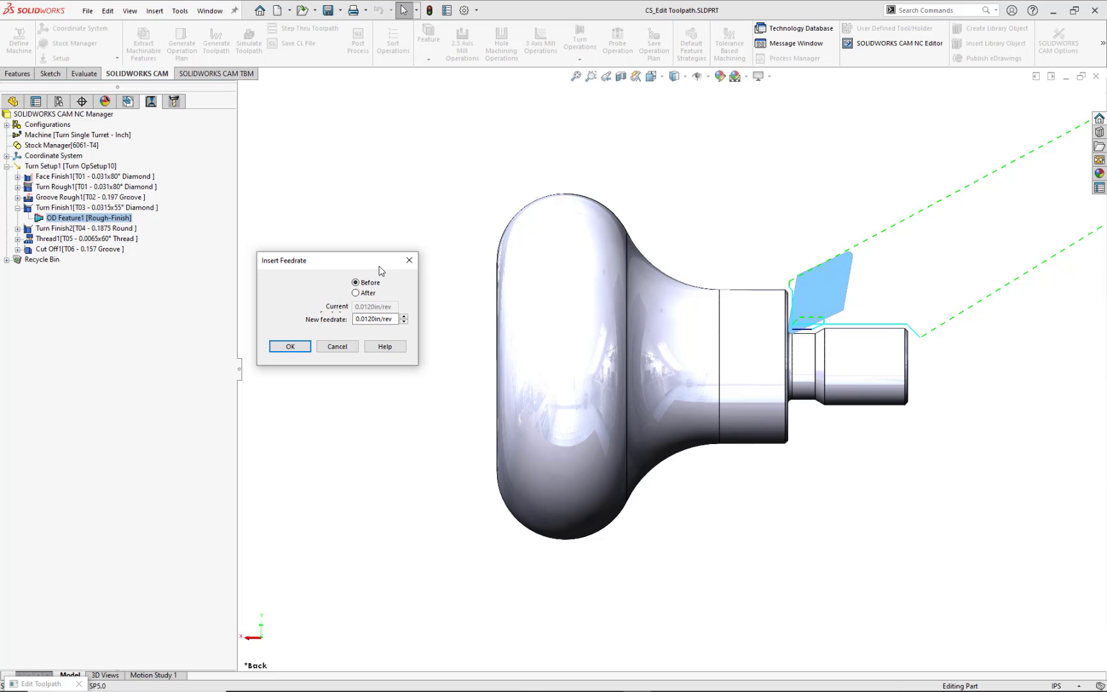
click(365, 319)
drag(361, 319, 398, 321)
text(0160)
key(Tab)
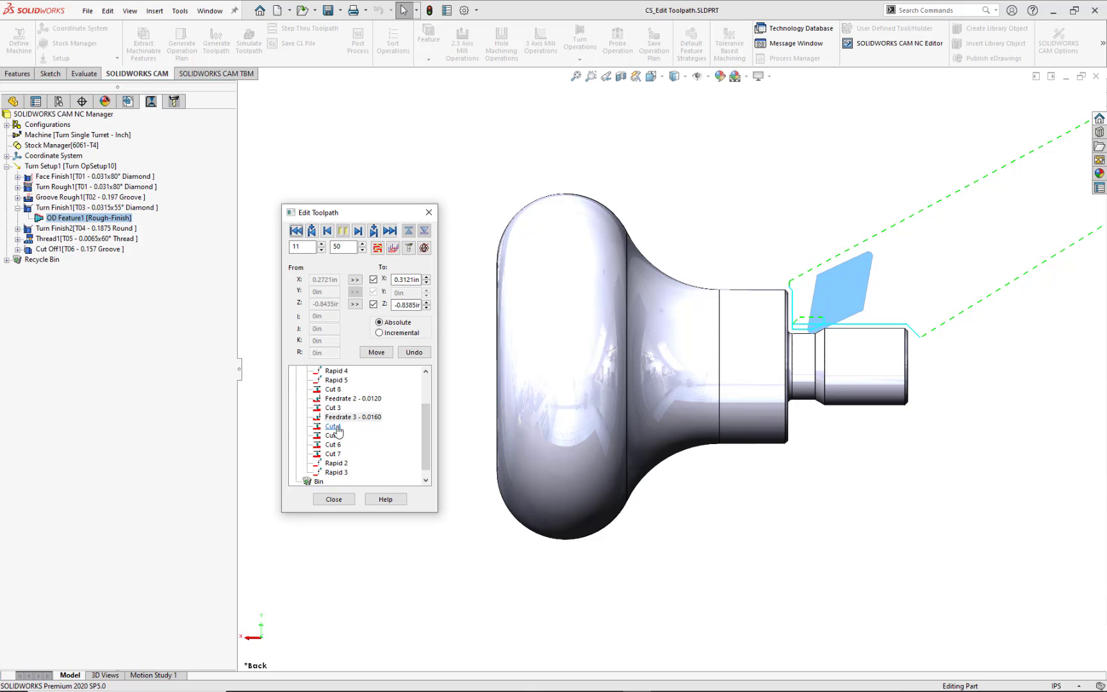
- Move the Cut 6 target to X 0.6755in and Z -0.9635in
click(340, 447)
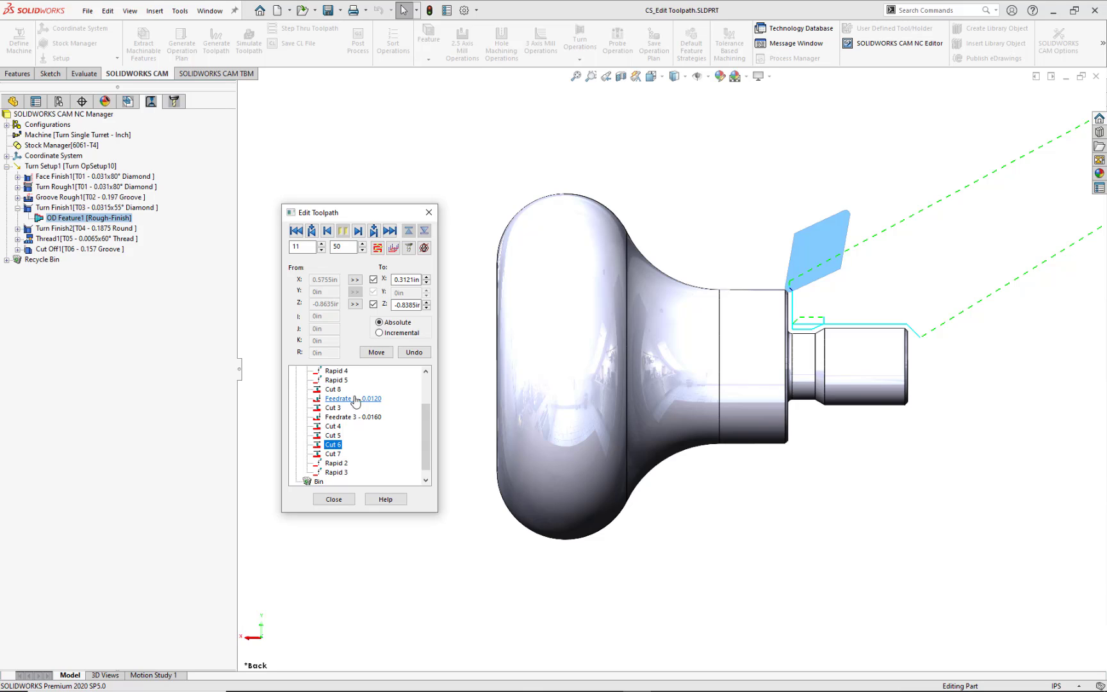
click(356, 281)
click(358, 305)
drag(393, 280, 423, 285)
text(0.6755)
click(404, 305)
drag(403, 305, 426, 305)
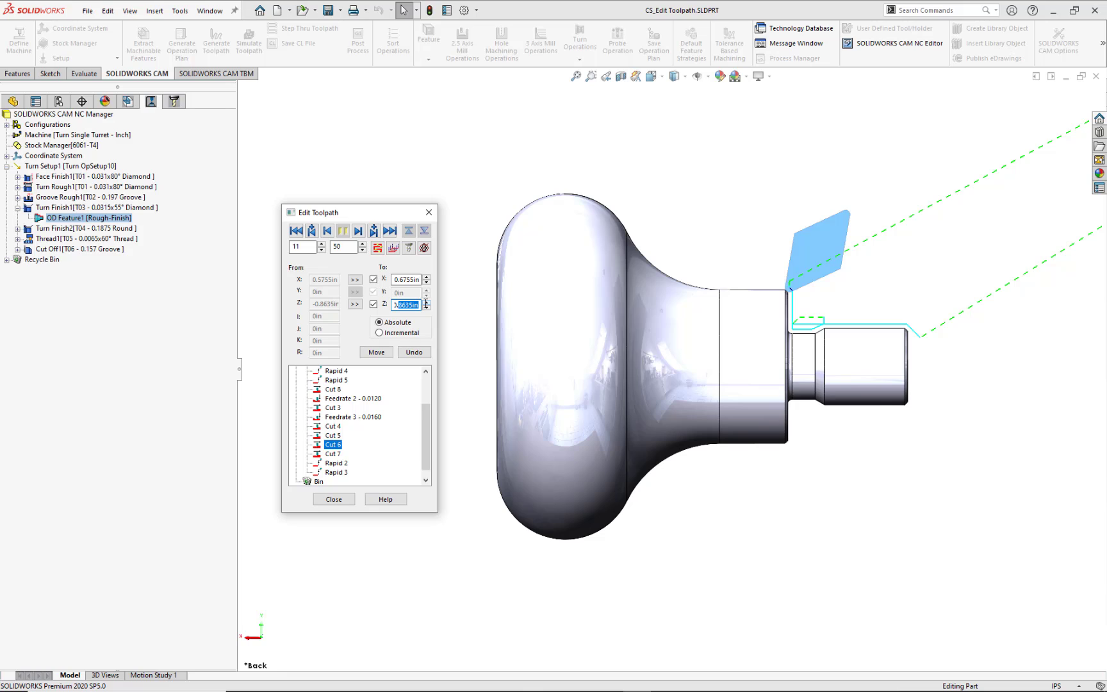
text(-0.9635)
key(Tab)
click(378, 352)
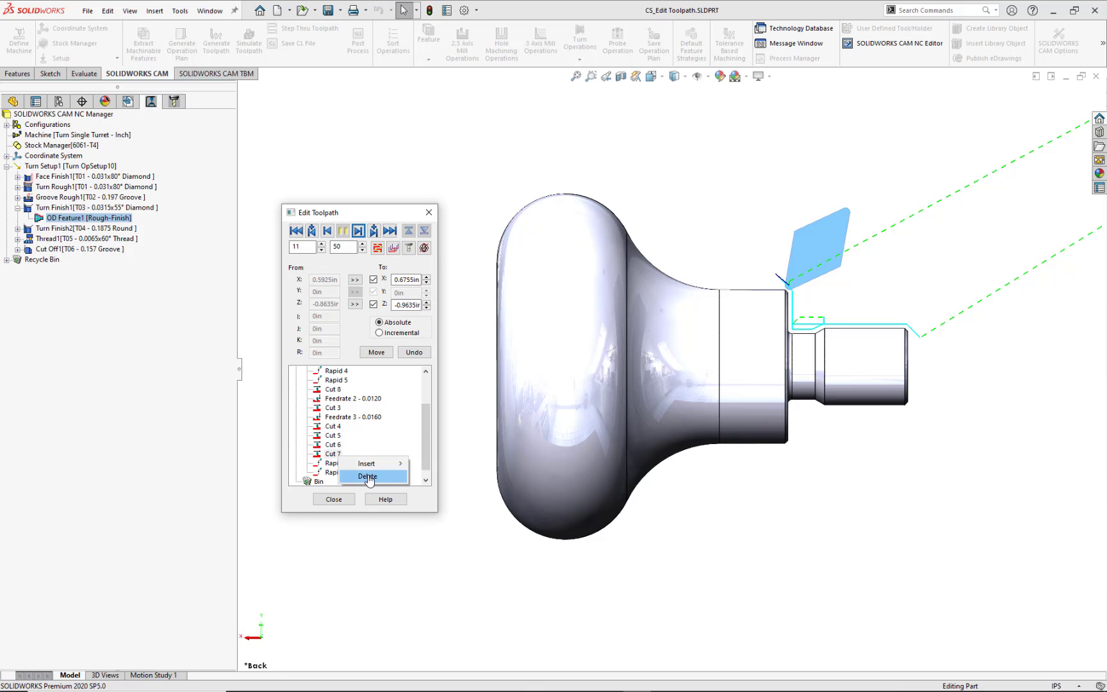
- Delete the Cut 7 and Rapid 2 moves from the Edit Toolpath list
click(369, 477)
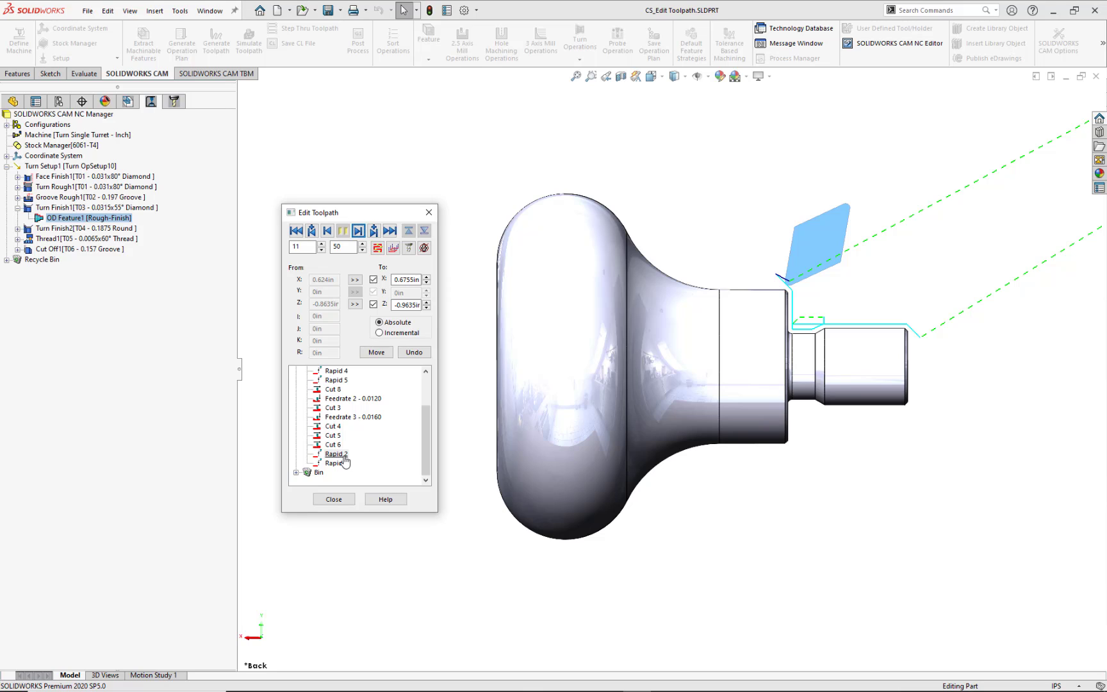
right_click(345, 457)
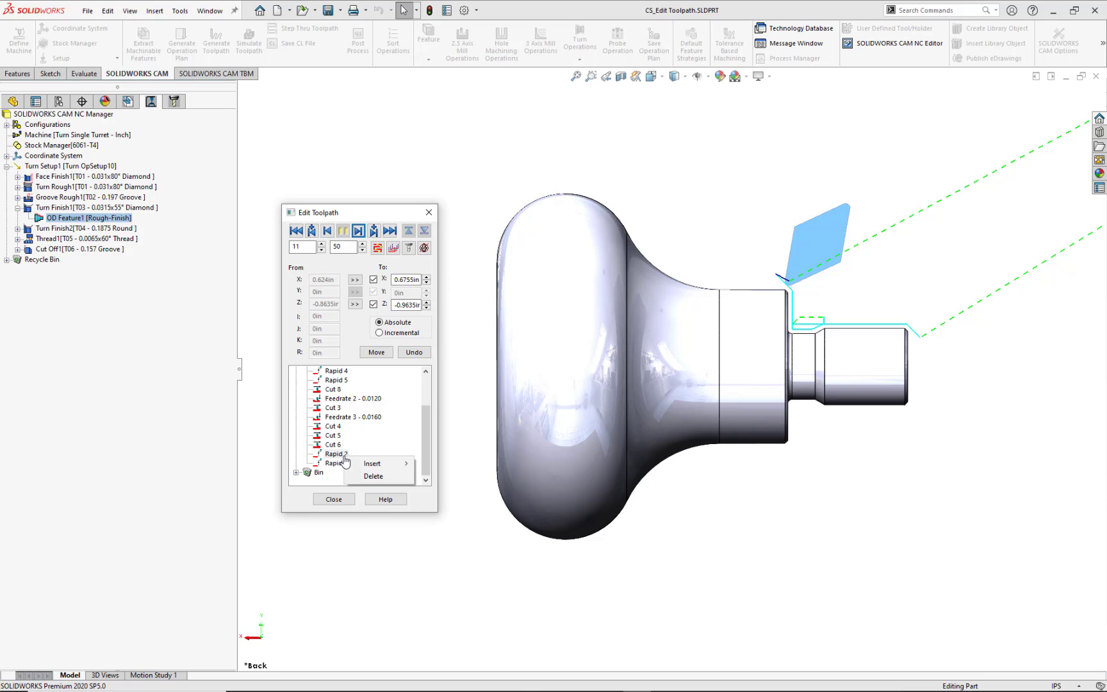
click(396, 477)
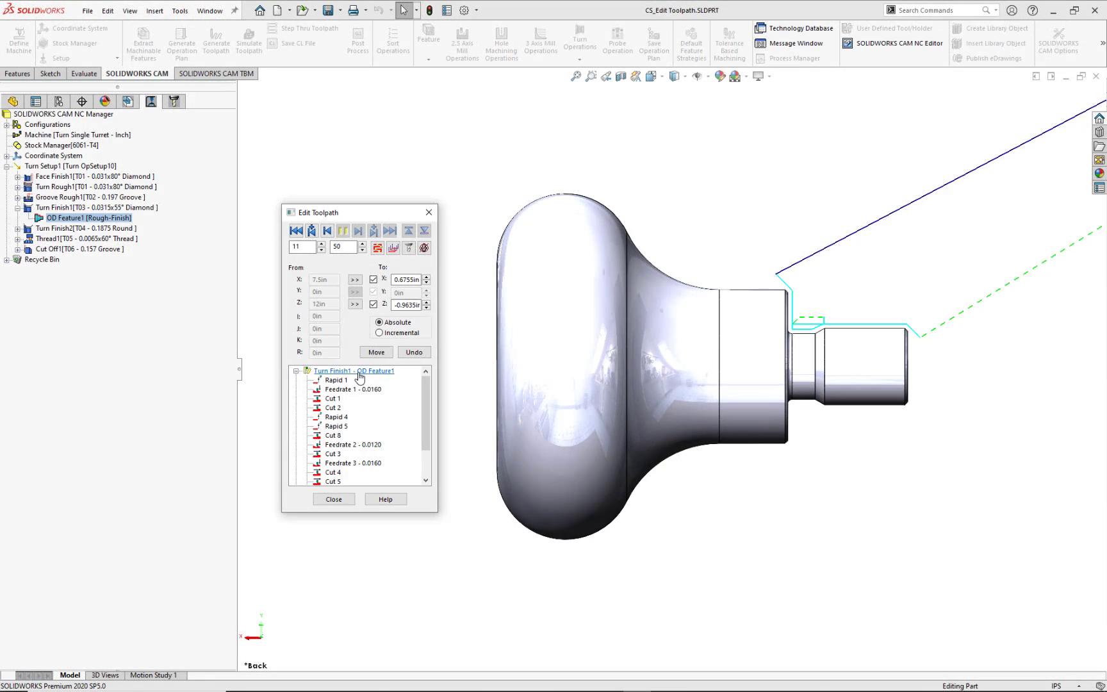
- Step the Turn Finish1 - OD Feature1 toolpath from its start, then close Edit Toolpath
click(359, 377)
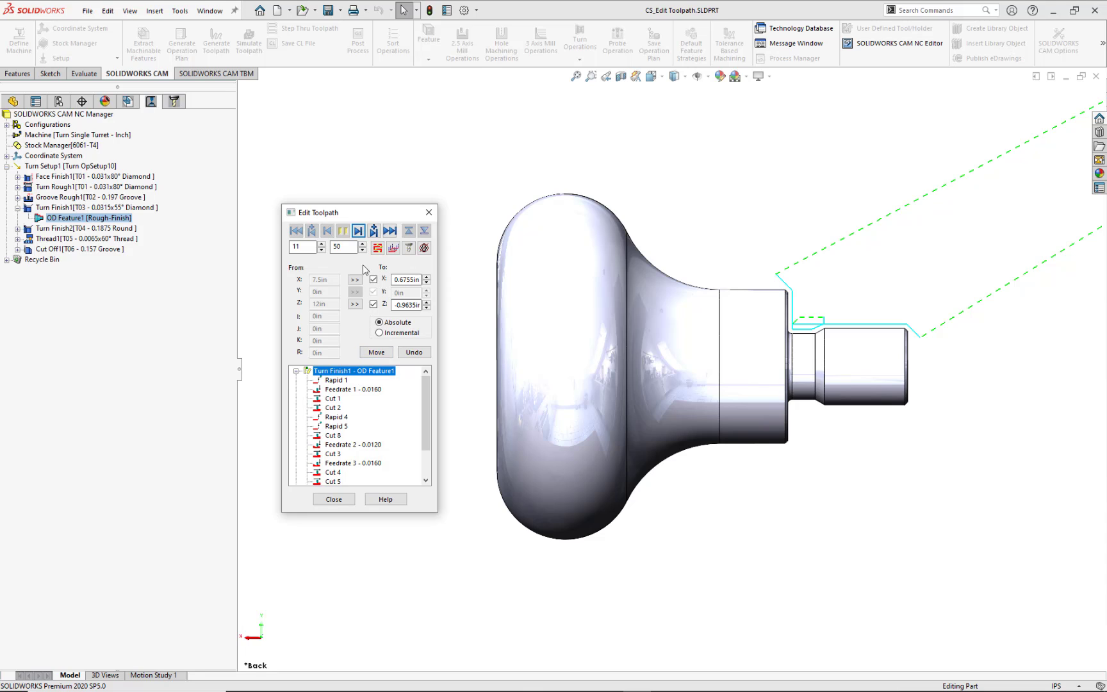
click(359, 232)
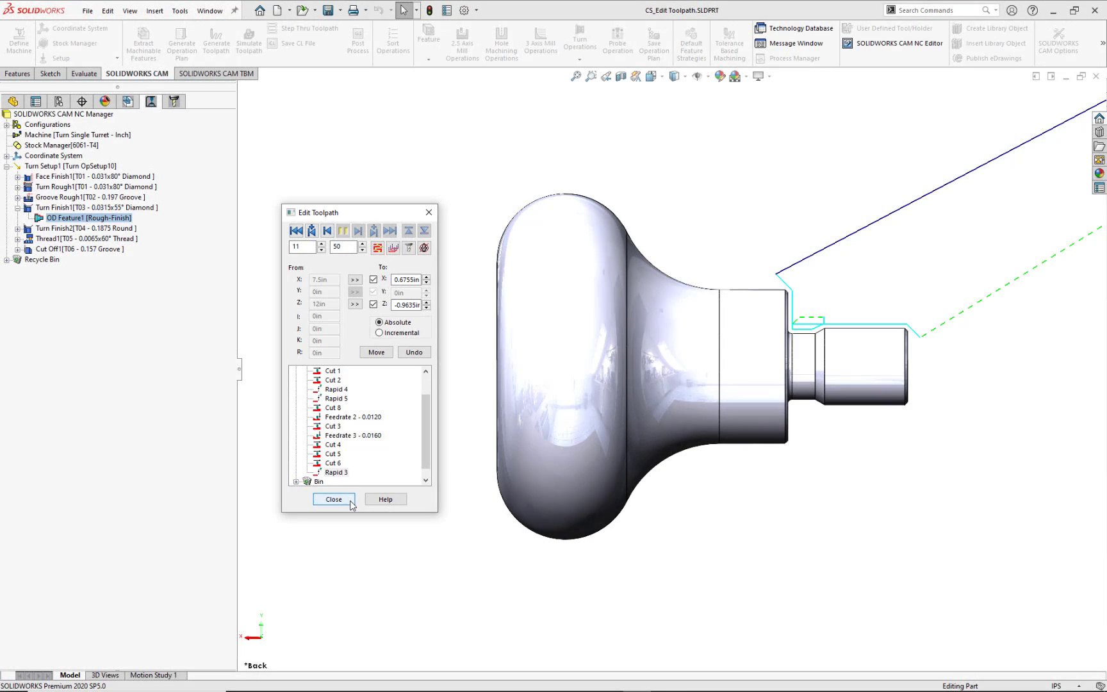
click(352, 504)
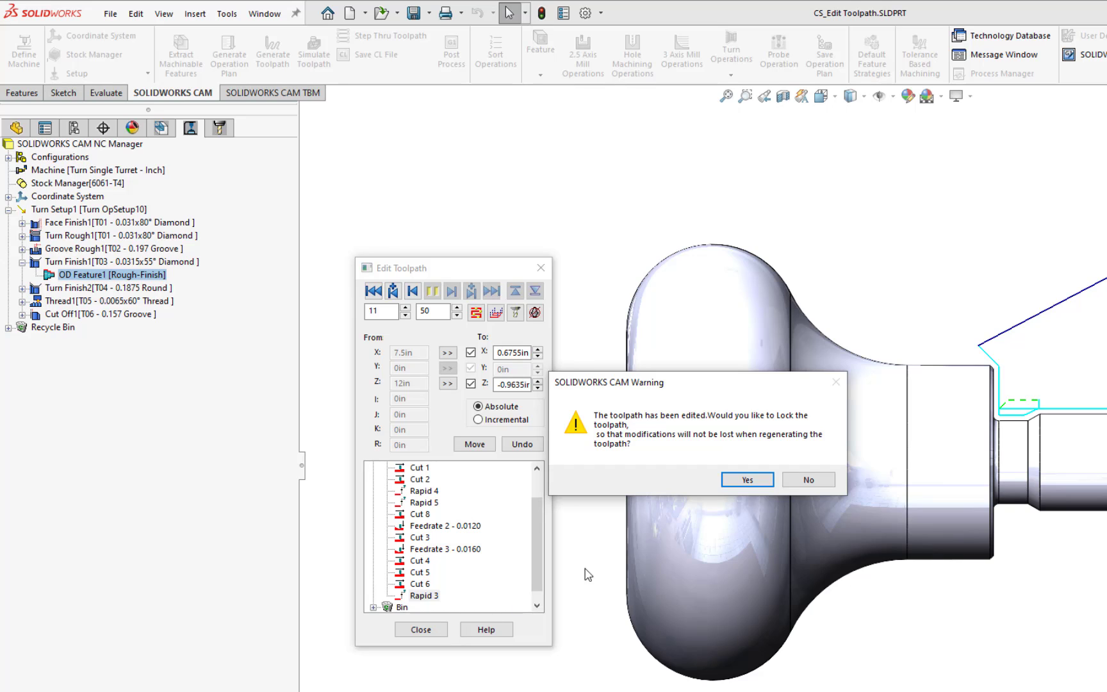
- Confirm locking the edited toolpath so OD Feature1 under Turn Finish1 shows [TP Edited]
click(739, 482)
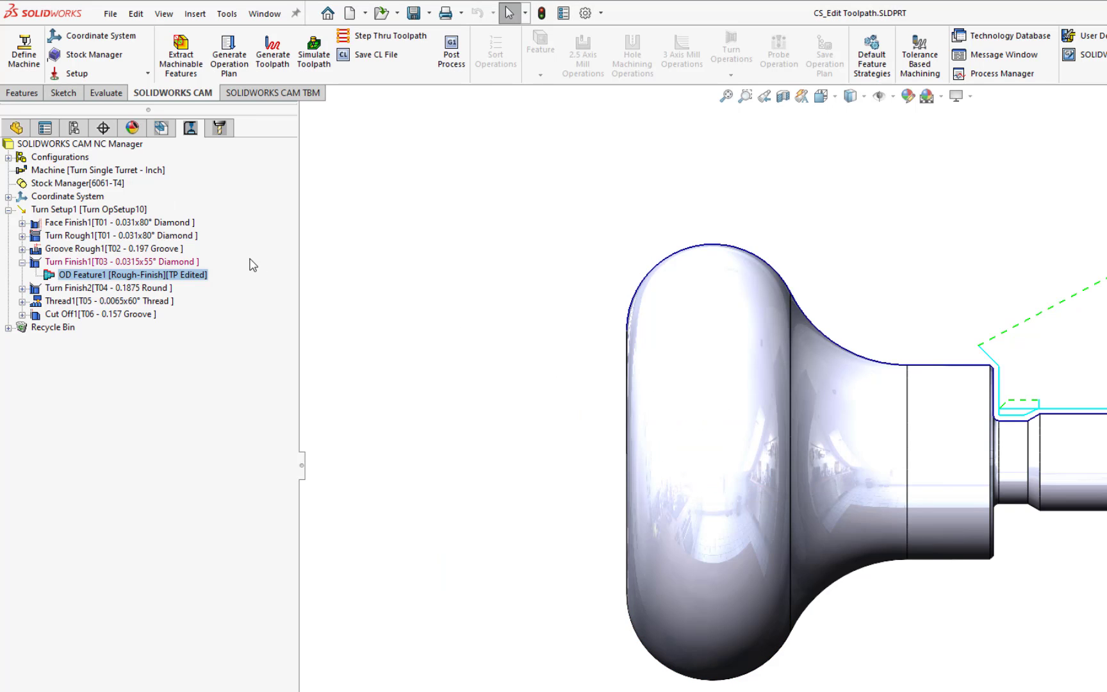
click(206, 274)
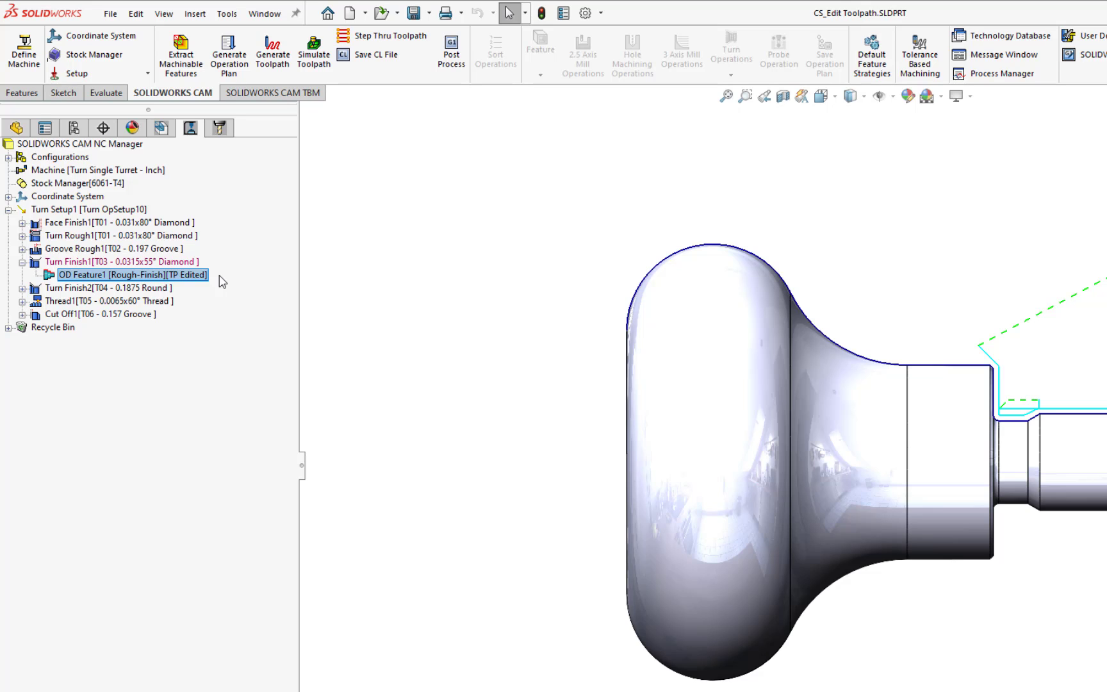
right_click(195, 265)
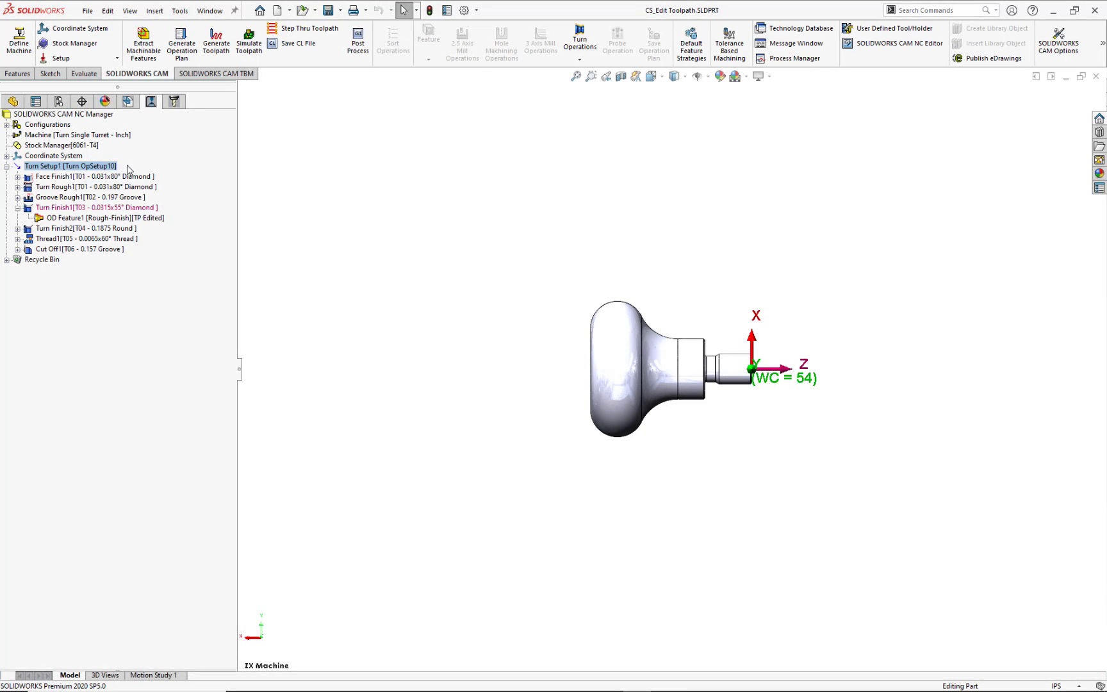
- Play the Turn Setup1 toolpath simulation with the chuck fixture in Shaded Display
right_click(112, 171)
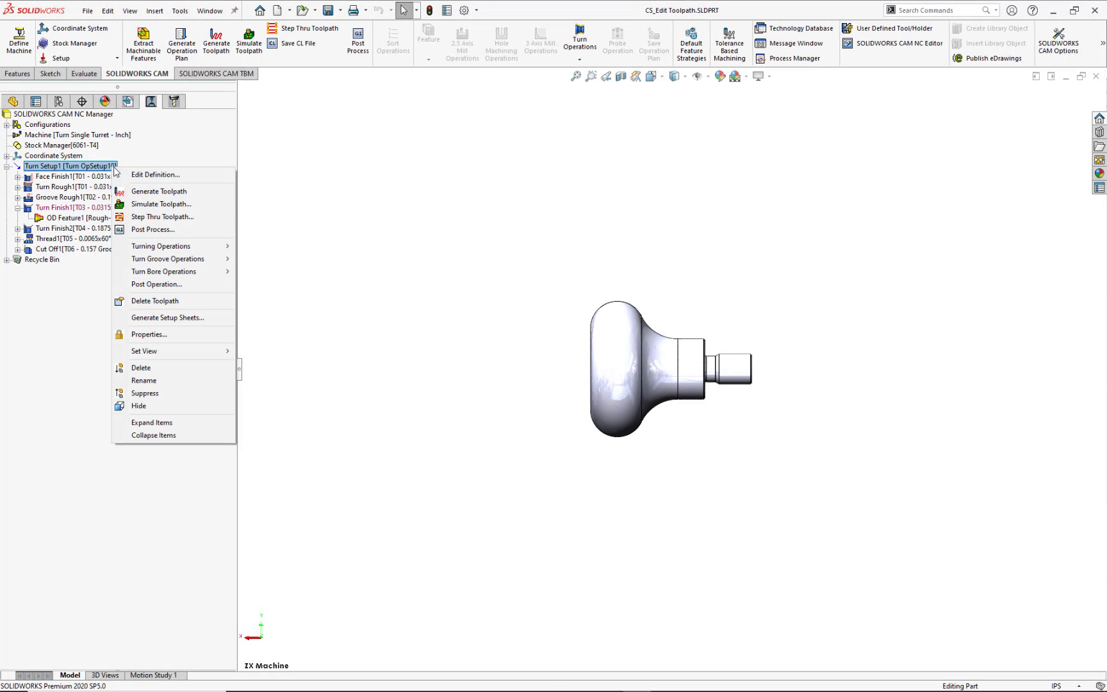
click(120, 205)
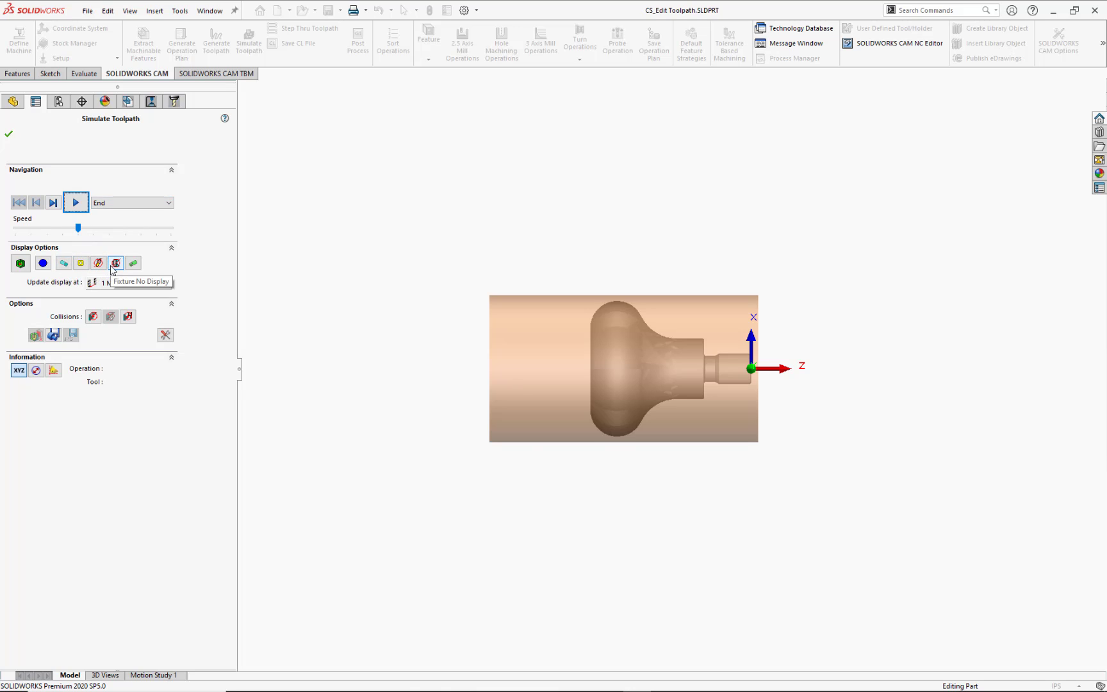
click(113, 266)
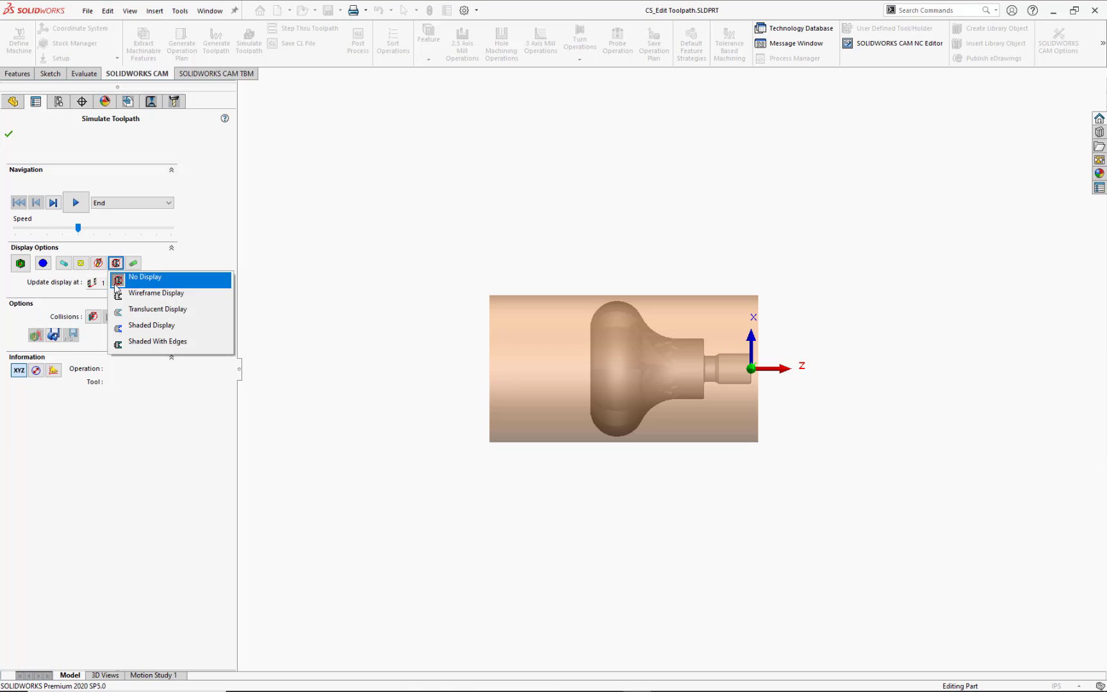
click(119, 329)
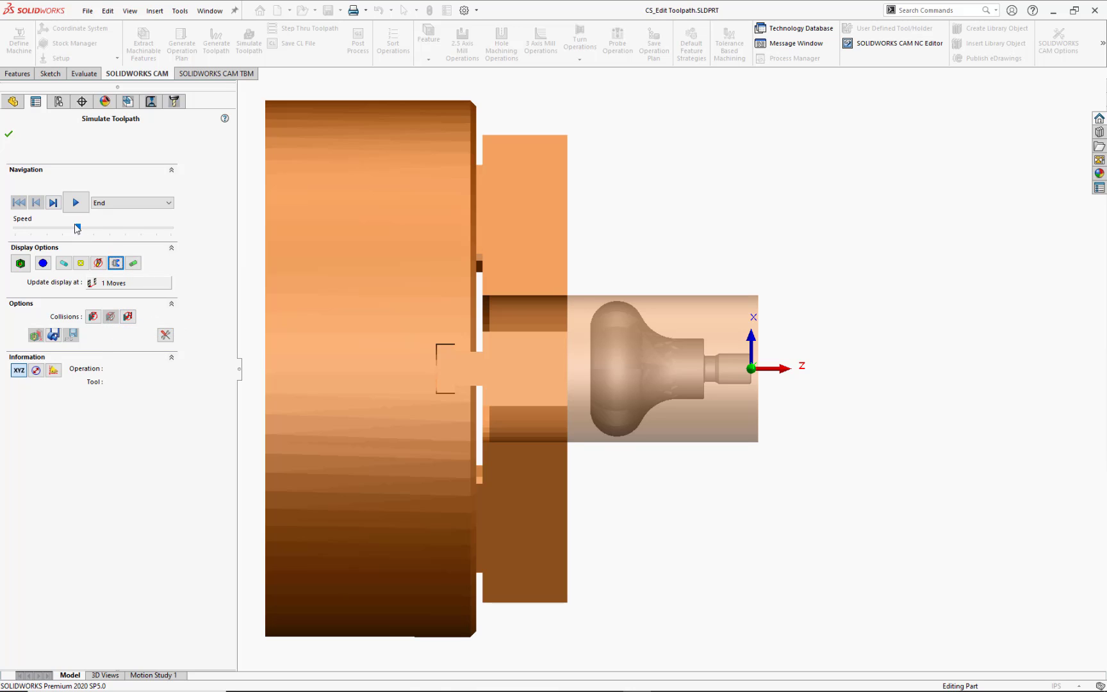
click(77, 203)
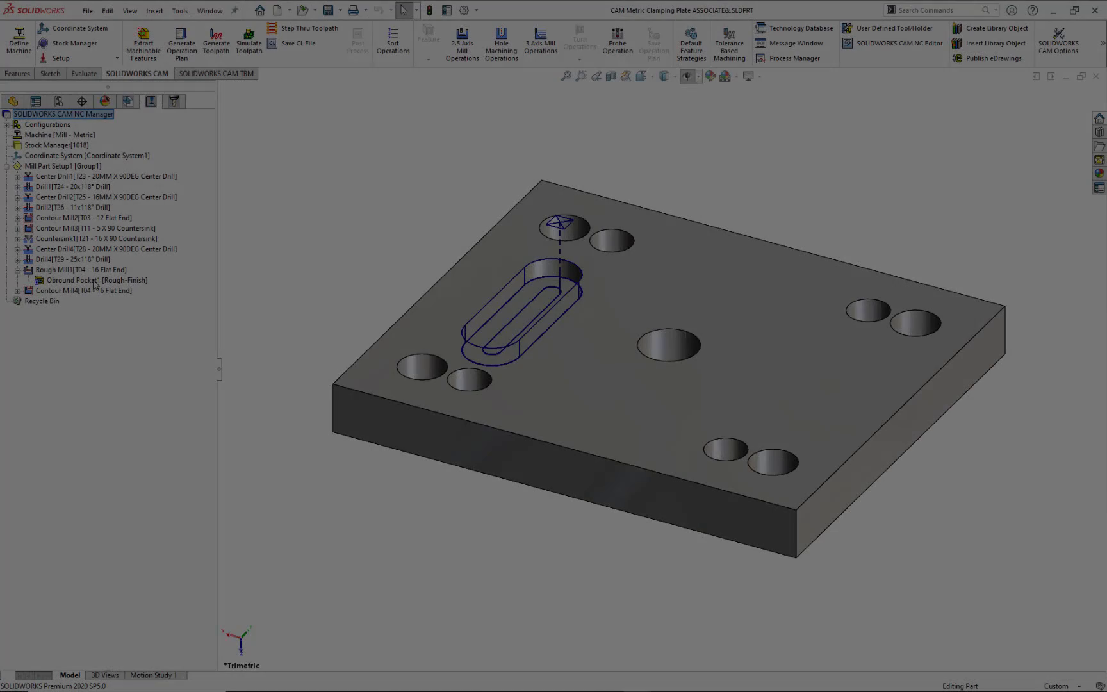
- Expand Rough Mill1 and open Irregular Pocket1's toolpath in Edit Toolpath
right_click(94, 283)
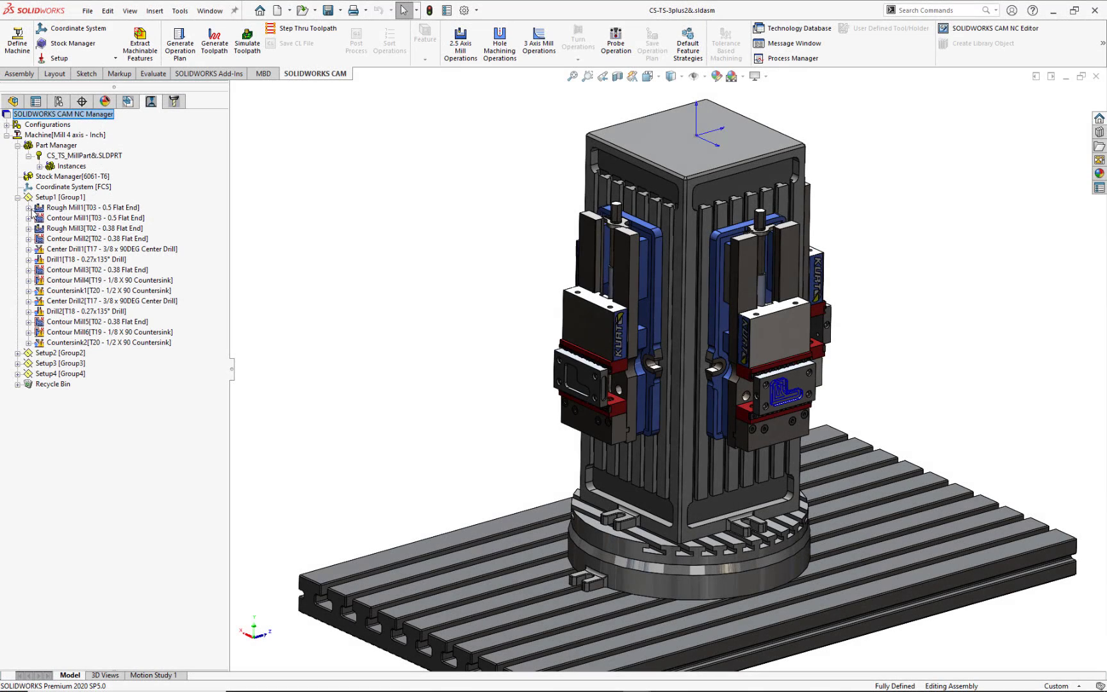
click(28, 208)
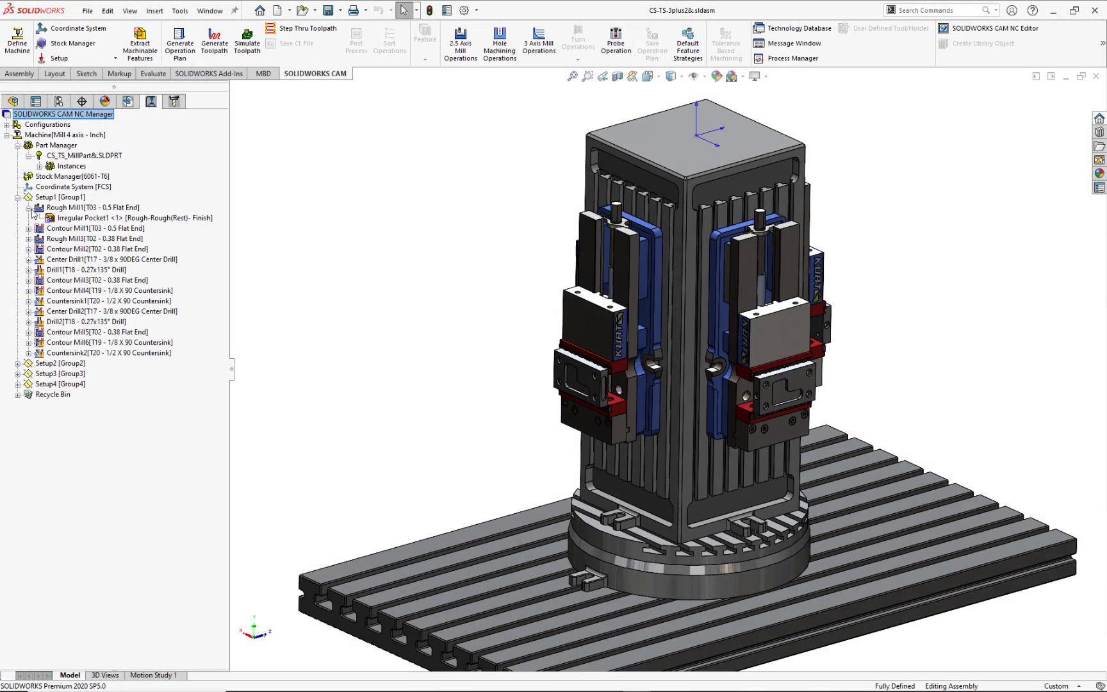
right_click(95, 218)
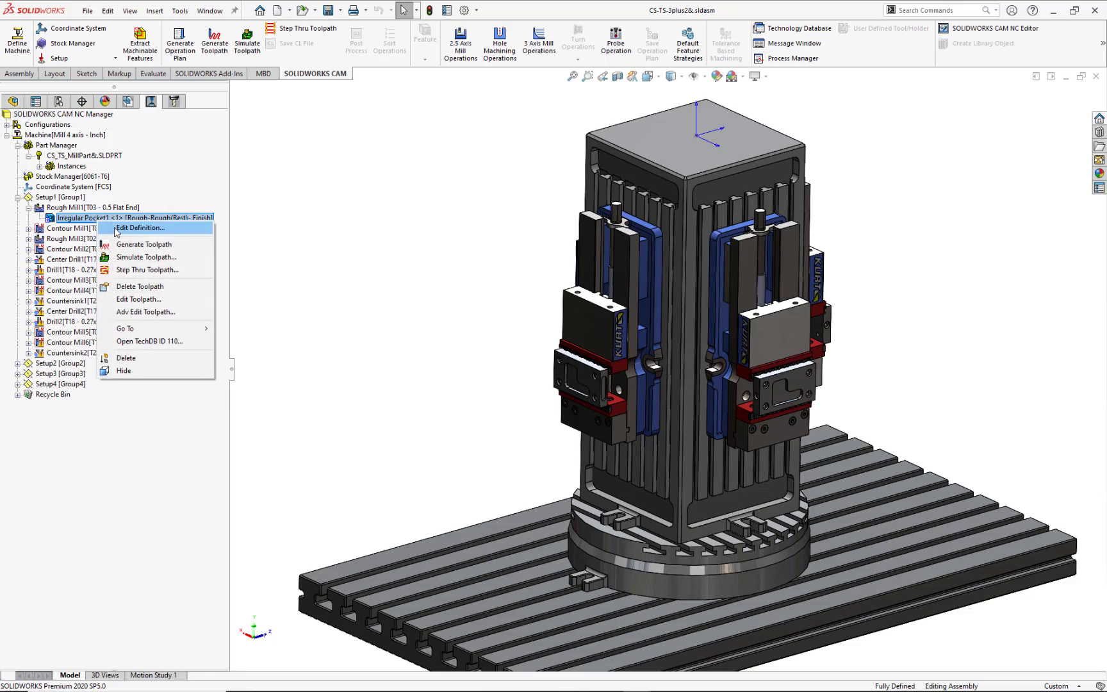
click(169, 299)
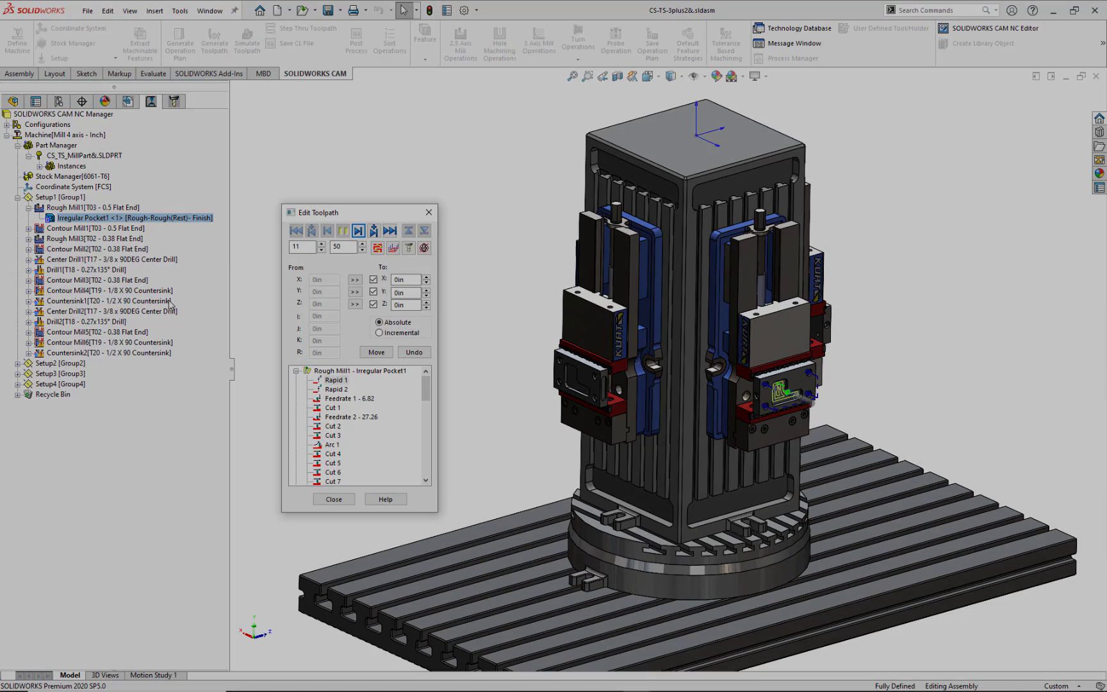